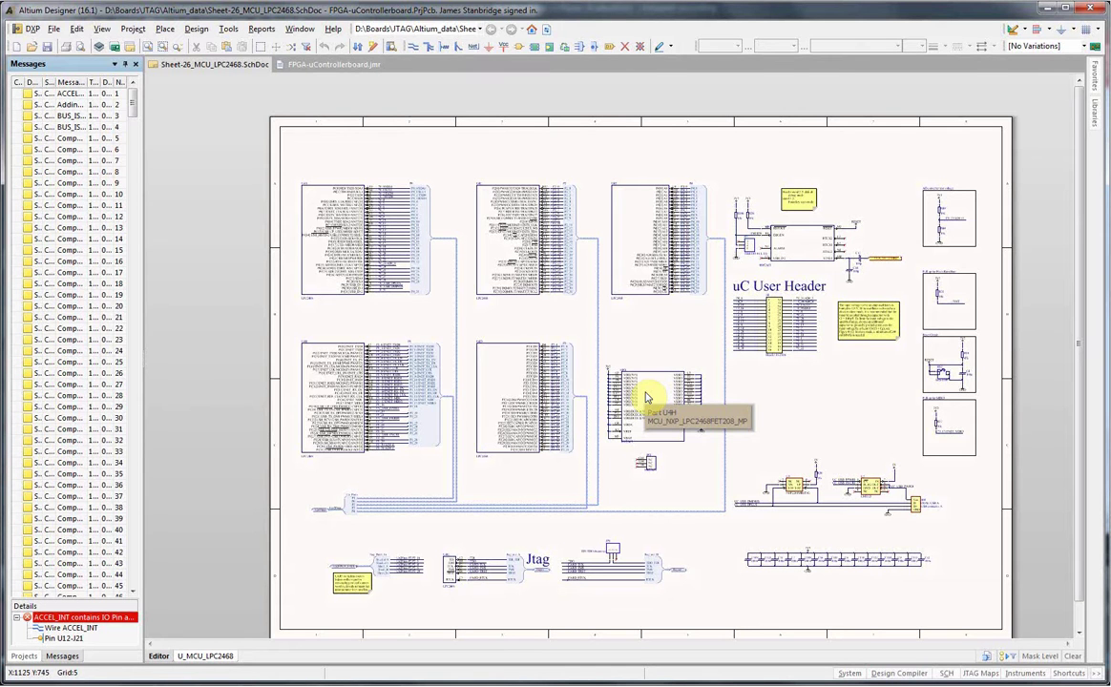
From the JTAG Maps panel, start a new access map to list the design's device types
{"action": "left_click", "coordinate": [986, 674]}
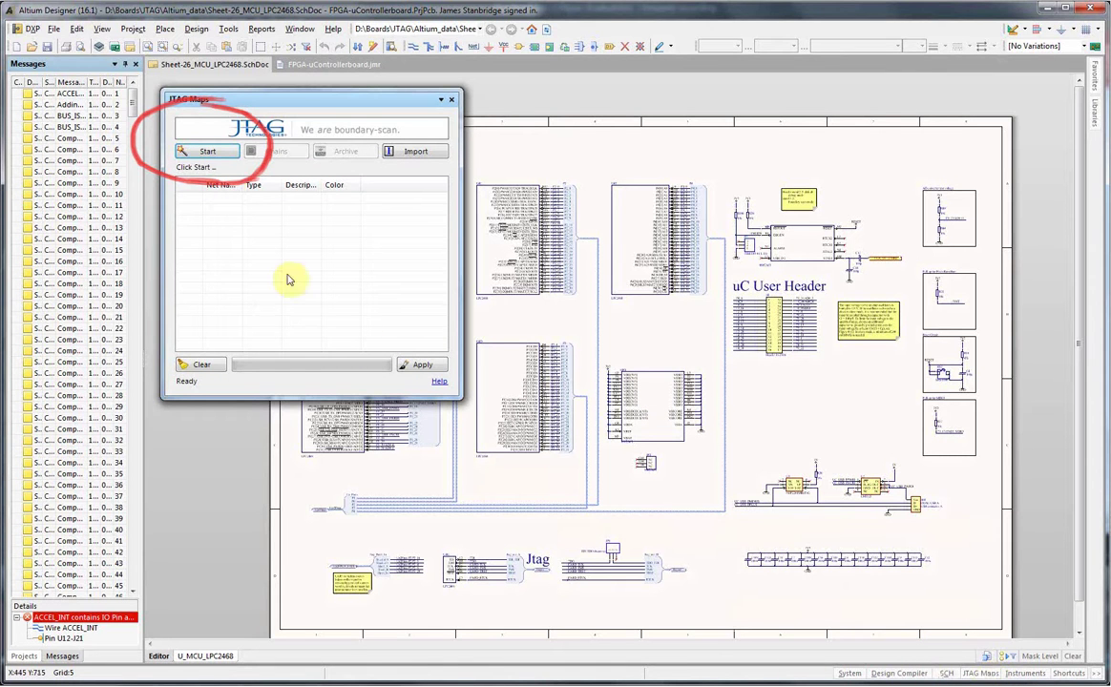
{"action": "left_click", "coordinate": [209, 152]}
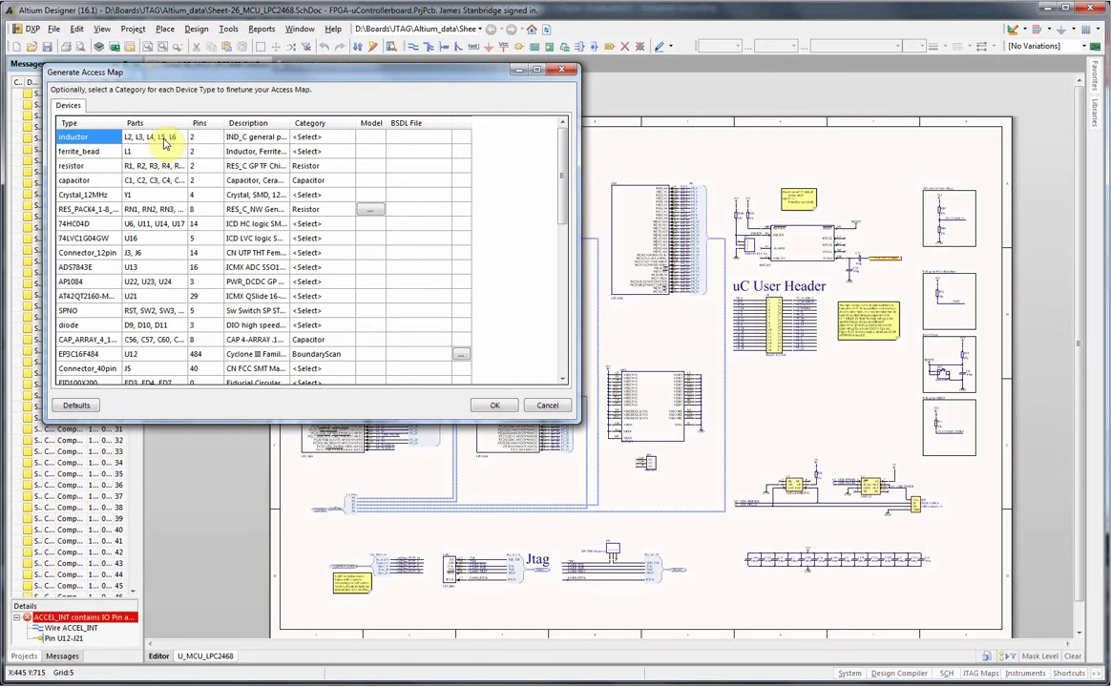
Set the inductor type's Category to Inductor, then open the RES_PACK4_1-8_2-7_3-6_4-5 pin model
{"action": "left_click", "coordinate": [324, 136]}
{"action": "left_click", "coordinate": [349, 136]}
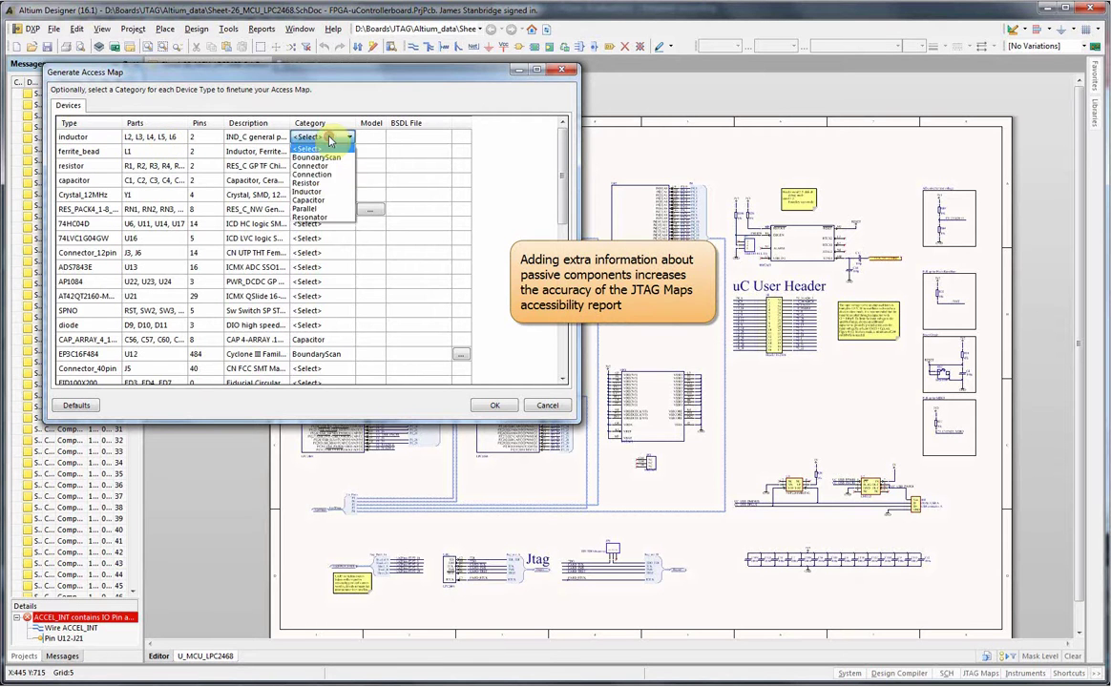
{"action": "left_click", "coordinate": [319, 192]}
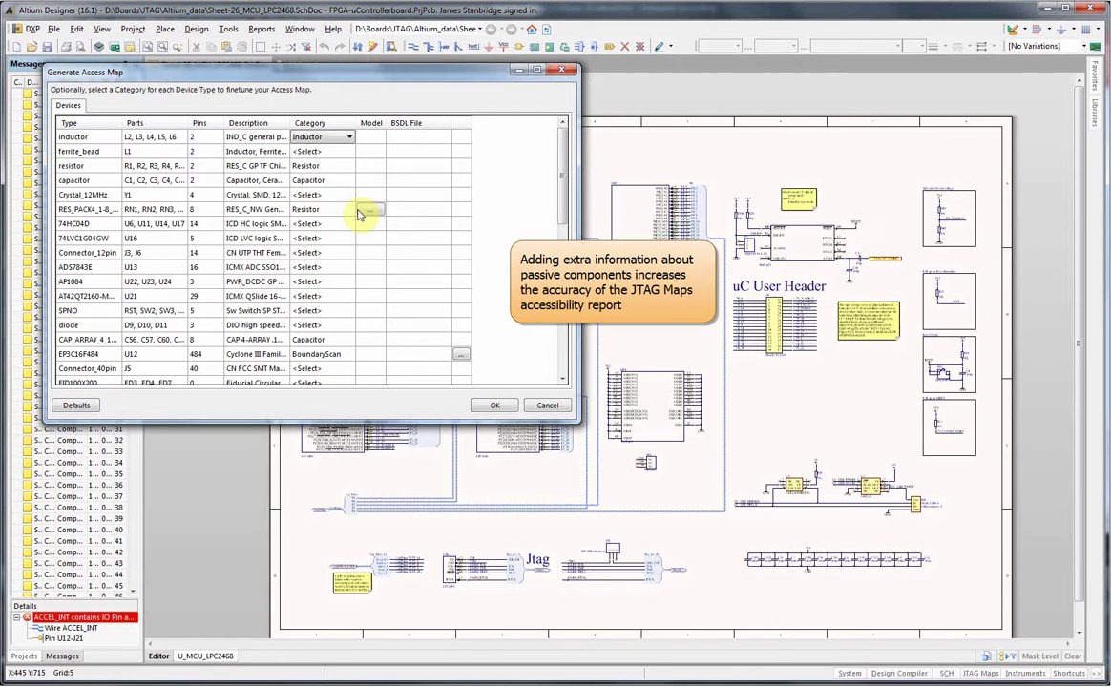
{"action": "left_click", "coordinate": [371, 210]}
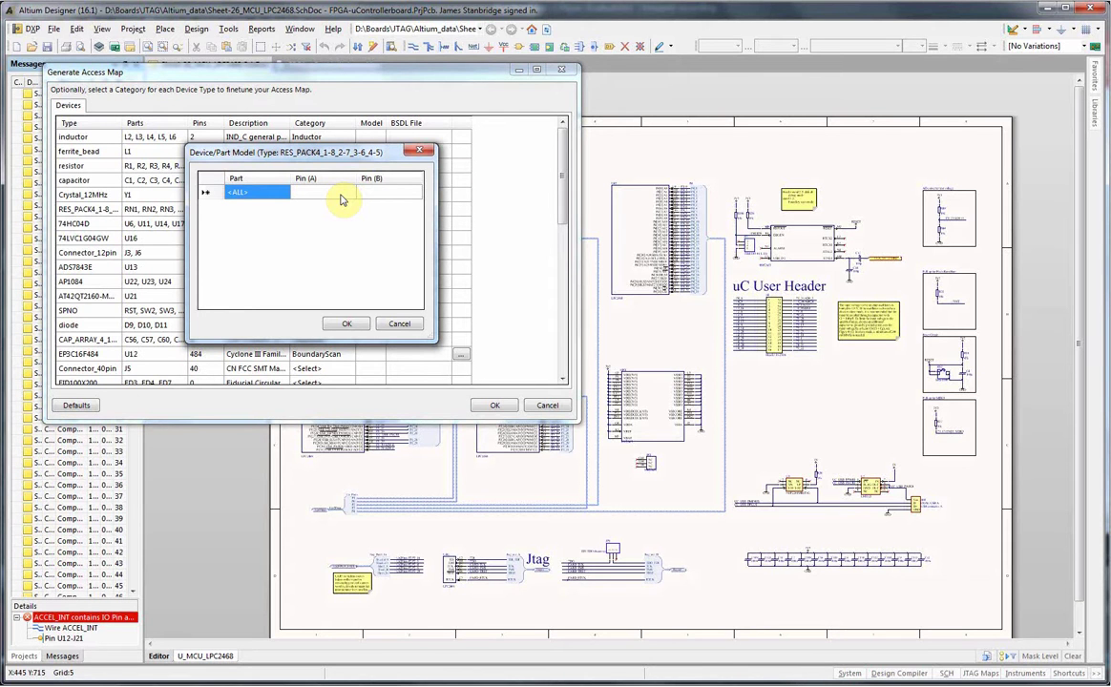
Enter pin pairs 1–8 and 2–7 in the RES_PACK4 pin model
{"action": "left_click", "coordinate": [342, 199]}
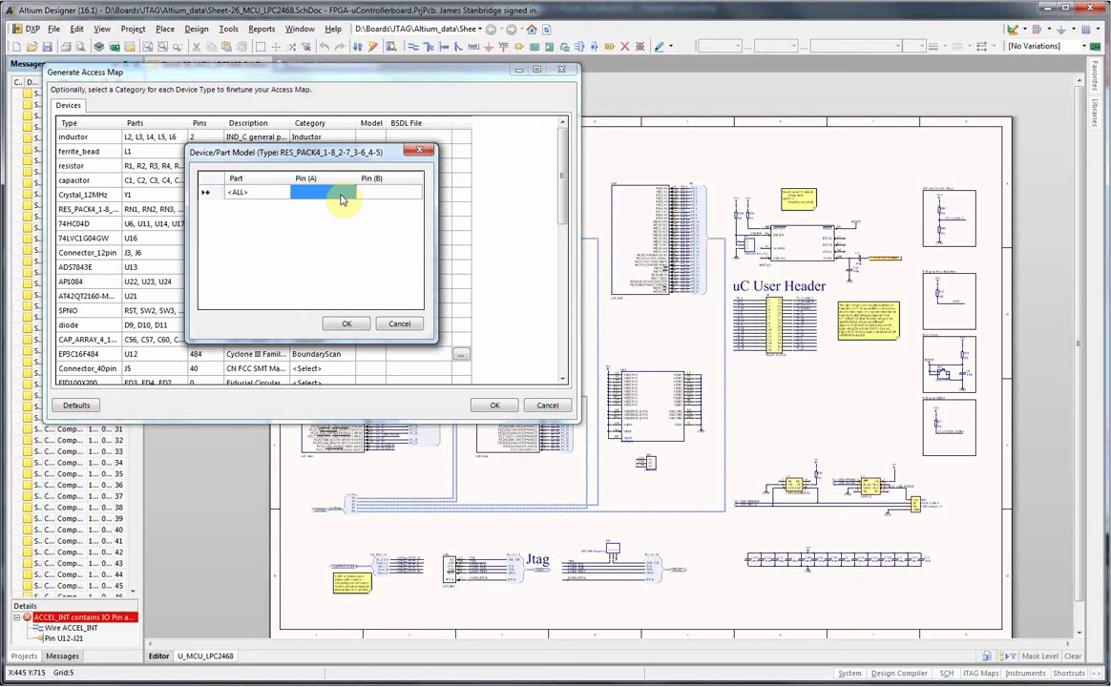
{"action": "type", "text": "1"}
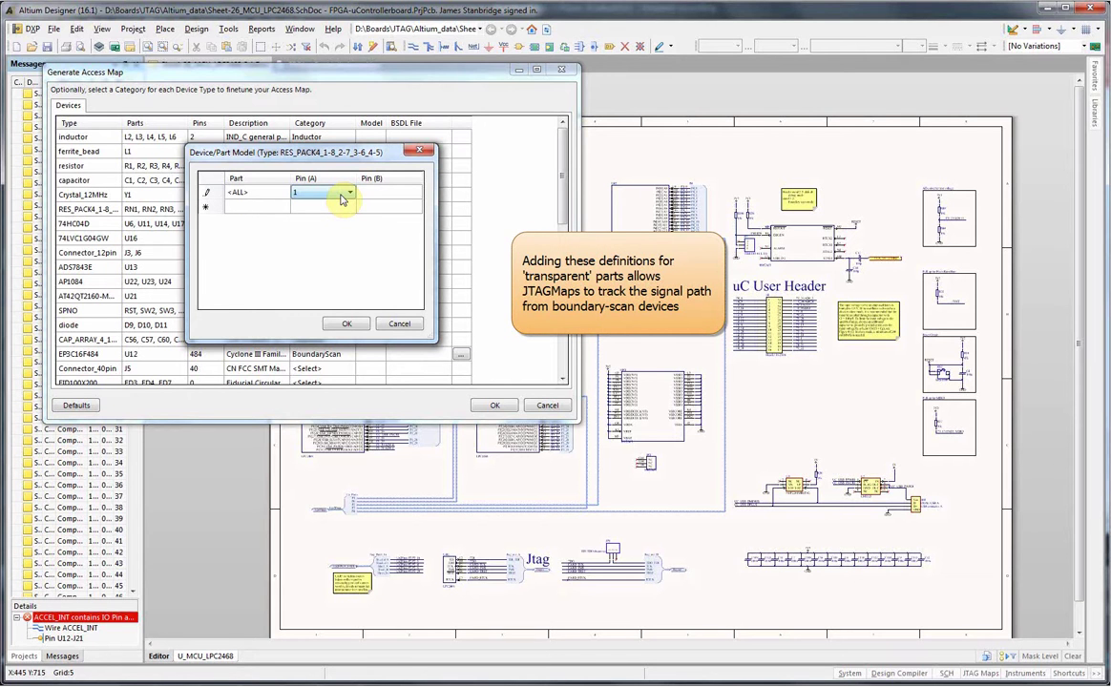
{"action": "left_click", "coordinate": [387, 194]}
{"action": "type", "text": "8"}
{"action": "left_click", "coordinate": [308, 212]}
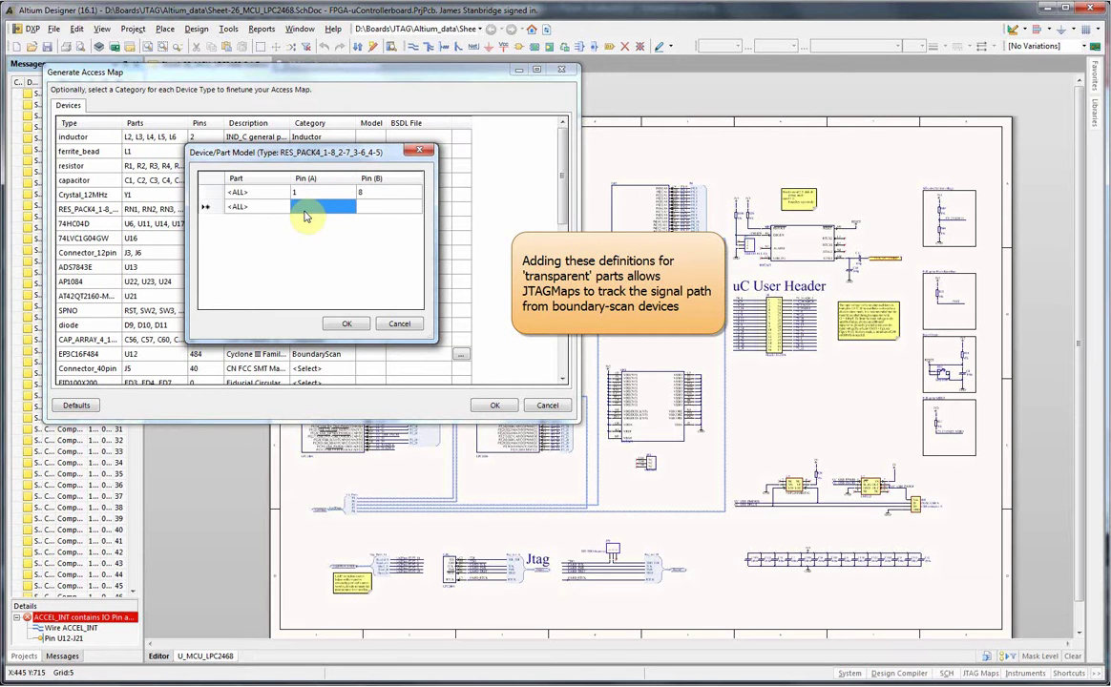
{"action": "type", "text": "2"}
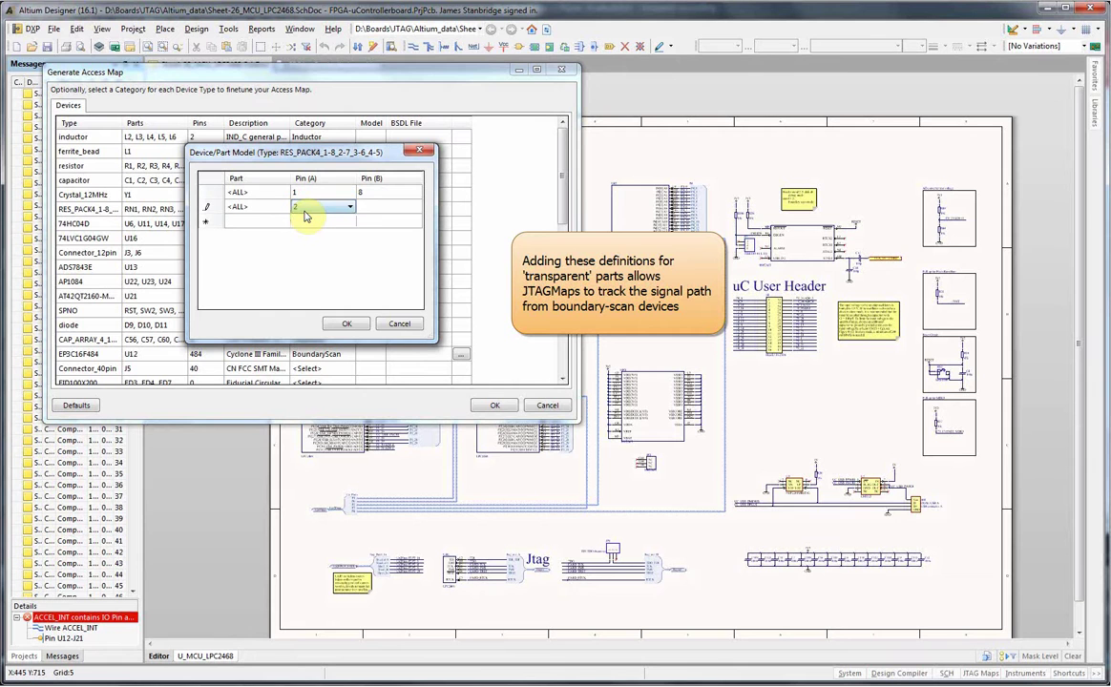
{"action": "left_click", "coordinate": [368, 206]}
{"action": "type", "text": "7"}
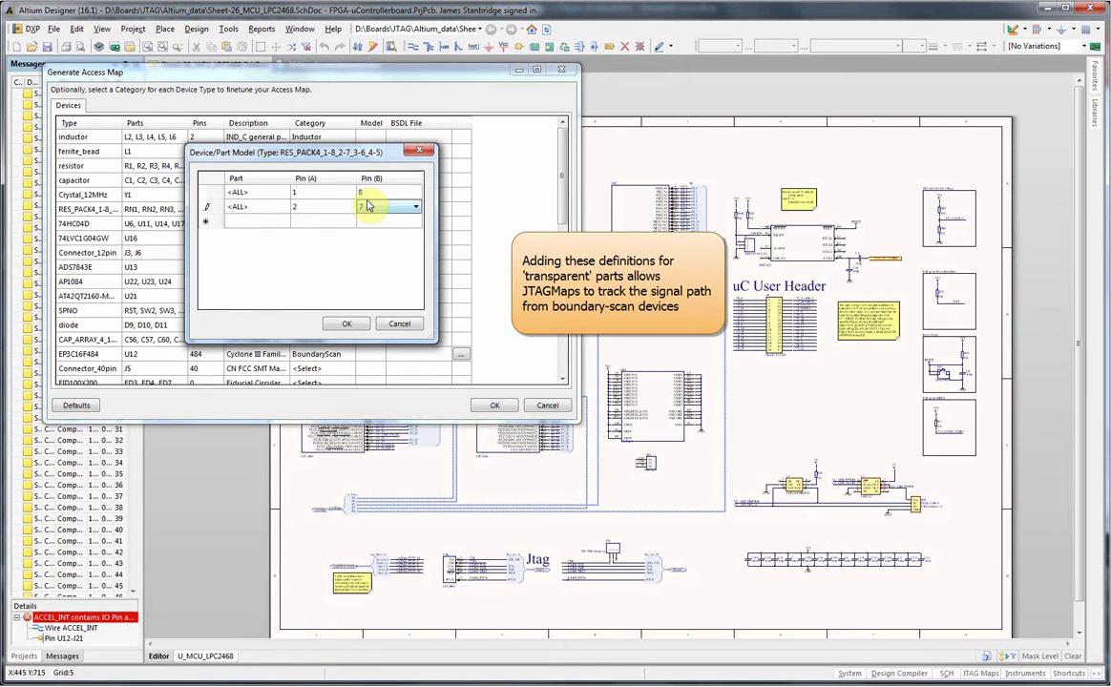
Add pin pairs 3–6 and 4–5 and confirm the RES_PACK4 pin model
{"action": "left_click", "coordinate": [334, 224]}
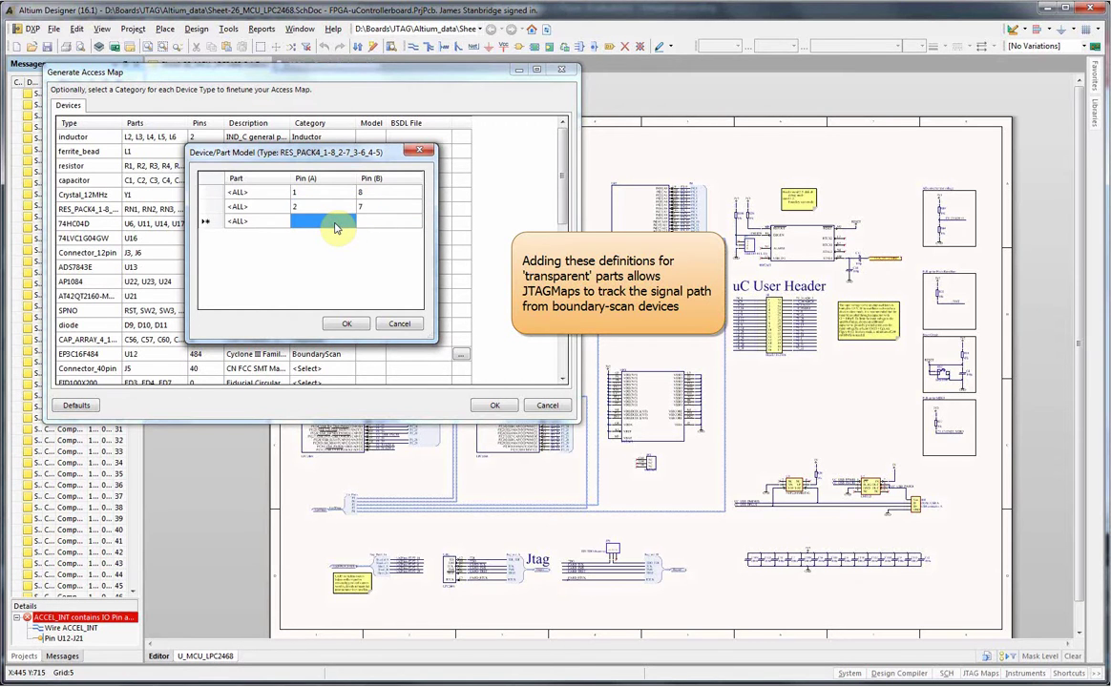
{"action": "type", "text": "3"}
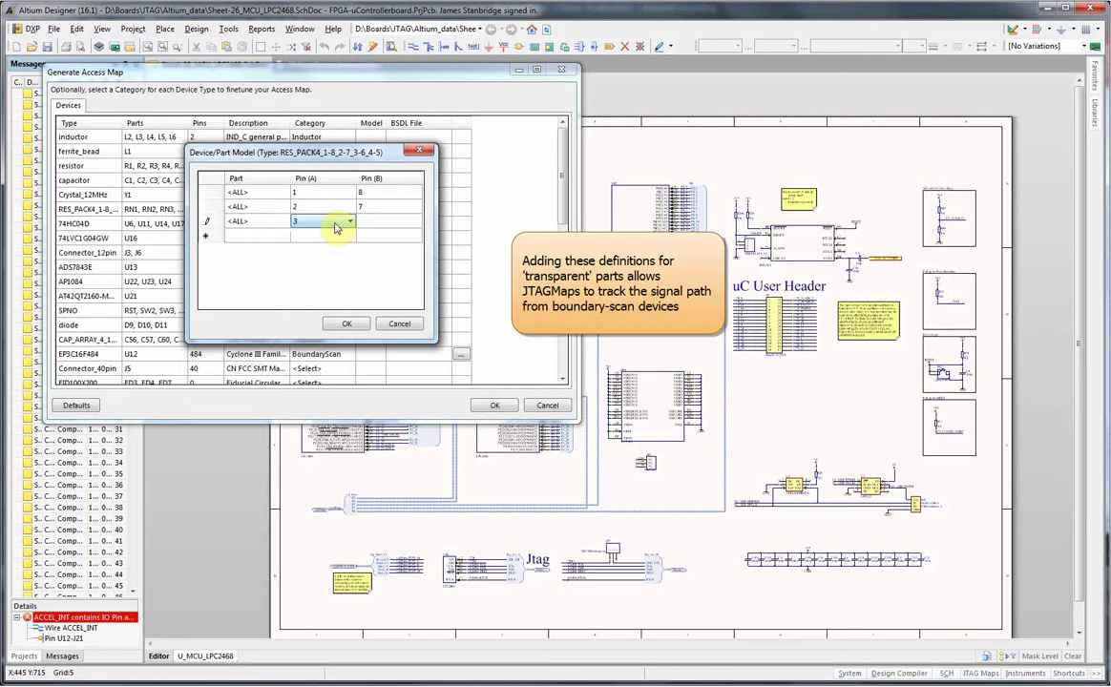
{"action": "left_click", "coordinate": [403, 225]}
{"action": "type", "text": "6"}
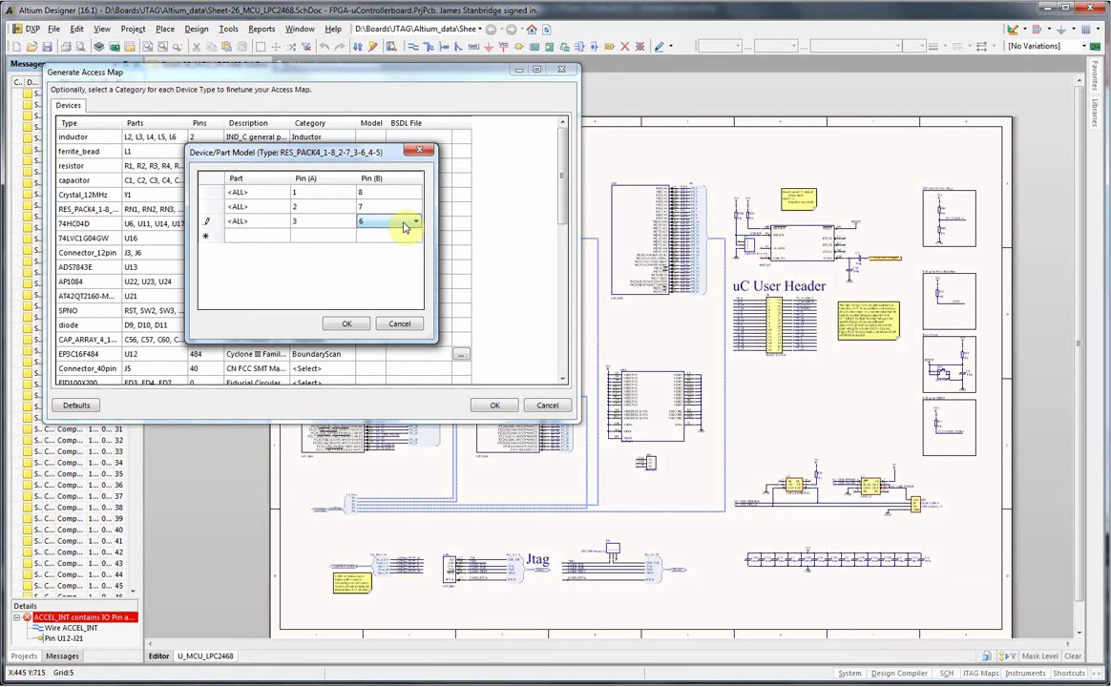
{"action": "left_click", "coordinate": [300, 238]}
{"action": "type", "text": "1"}
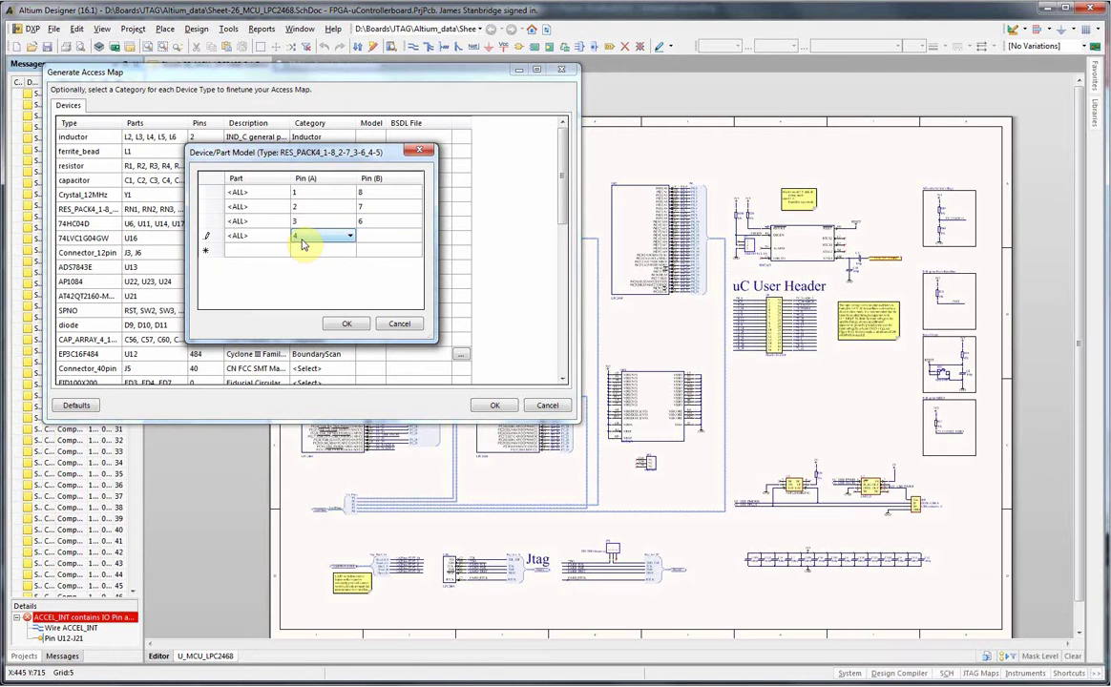
{"action": "left_click", "coordinate": [407, 238]}
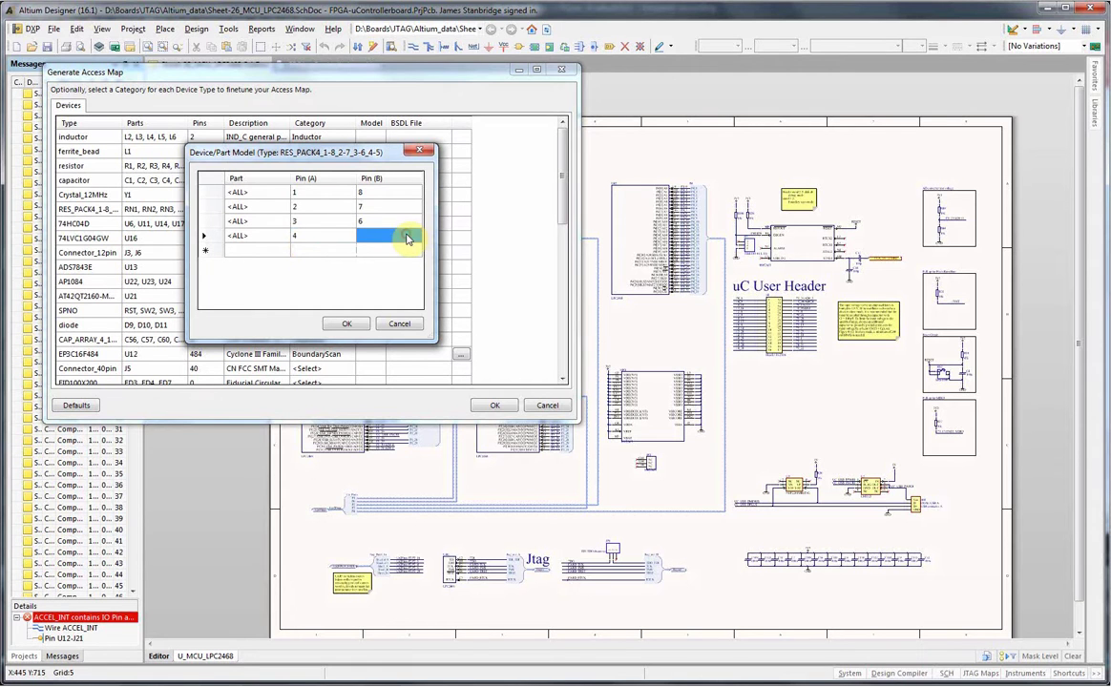
{"action": "type", "text": "5"}
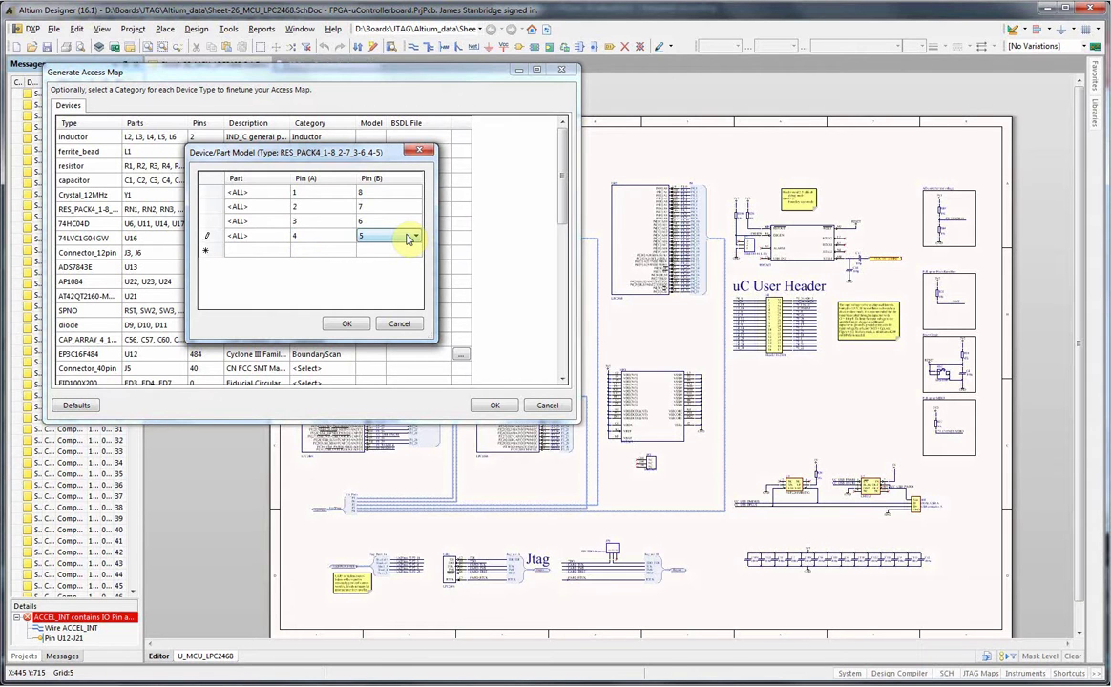
{"action": "left_click", "coordinate": [347, 323]}
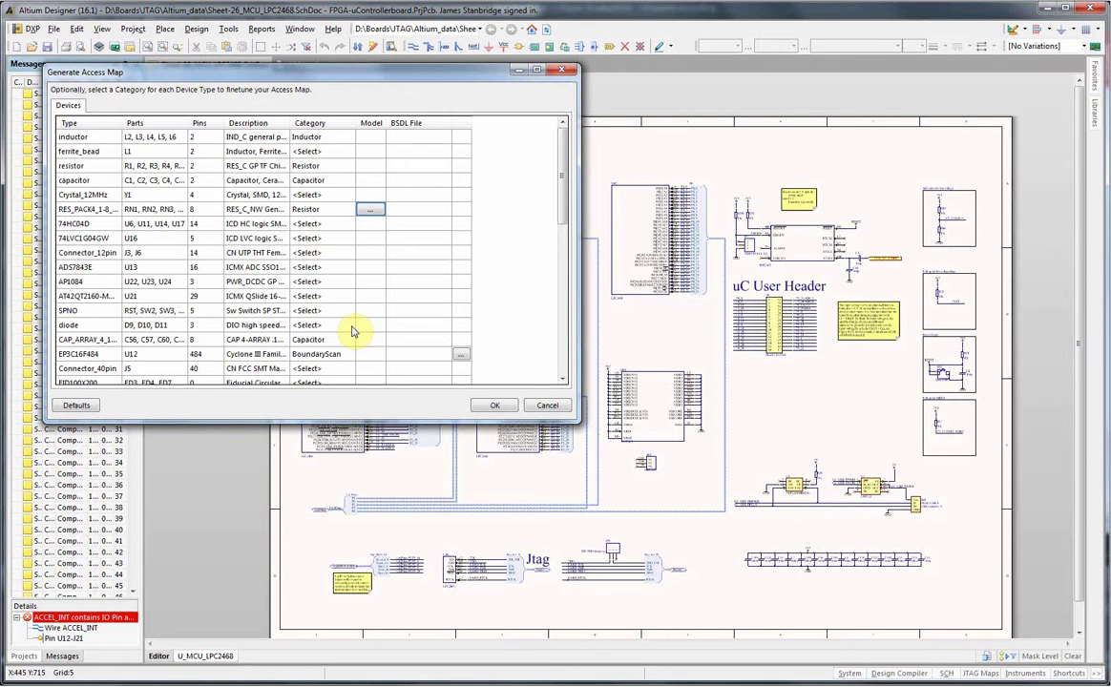
Show the Category dropdown on the 74HC04D device row
{"action": "left_click", "coordinate": [336, 226]}
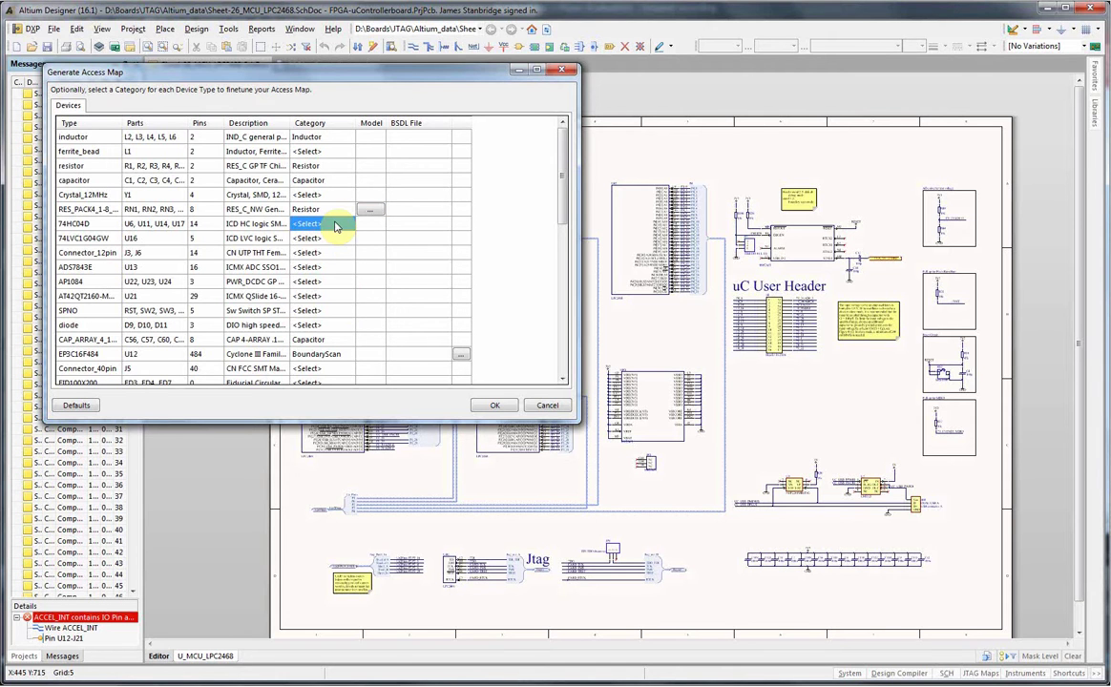
{"action": "left_click", "coordinate": [335, 225]}
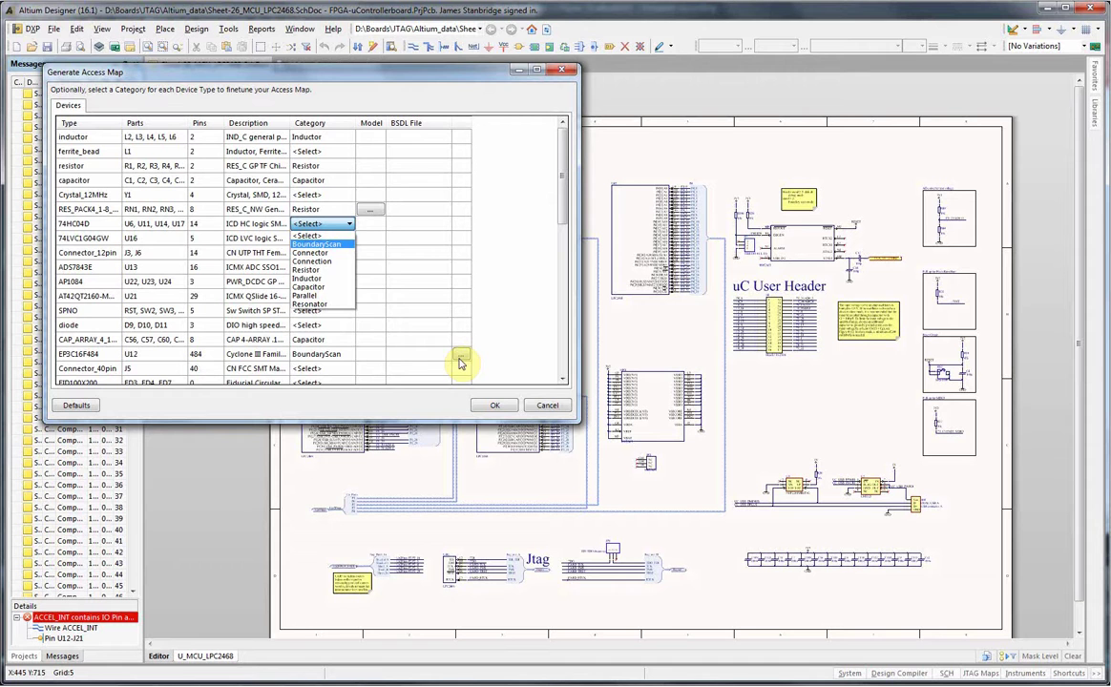
Attach the BSDL file alt_ep3c16f484.bsd to the EP3C16F484 device
{"action": "left_click", "coordinate": [460, 360]}
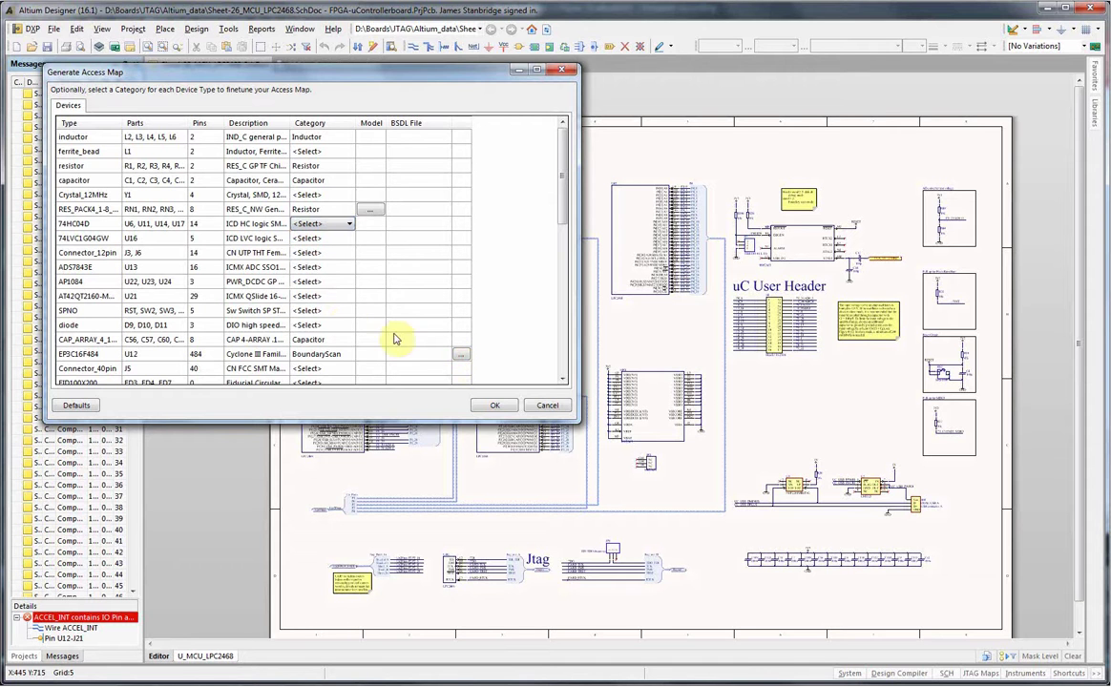
{"action": "left_click", "coordinate": [461, 355]}
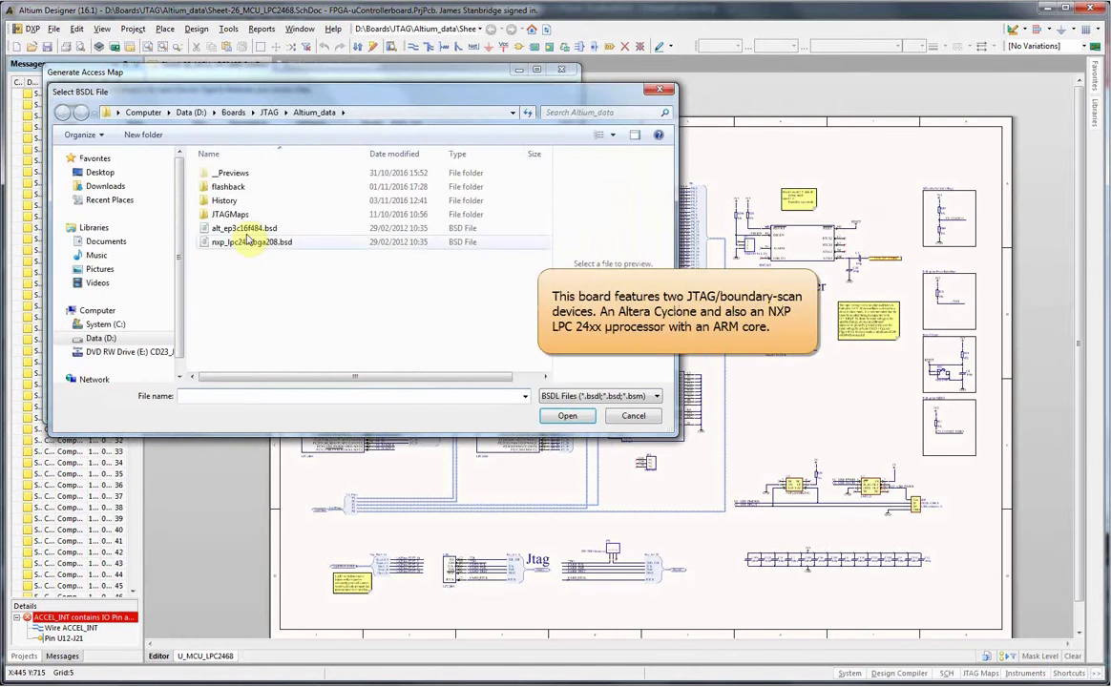
{"action": "left_click", "coordinate": [244, 229]}
{"action": "left_click", "coordinate": [567, 417]}
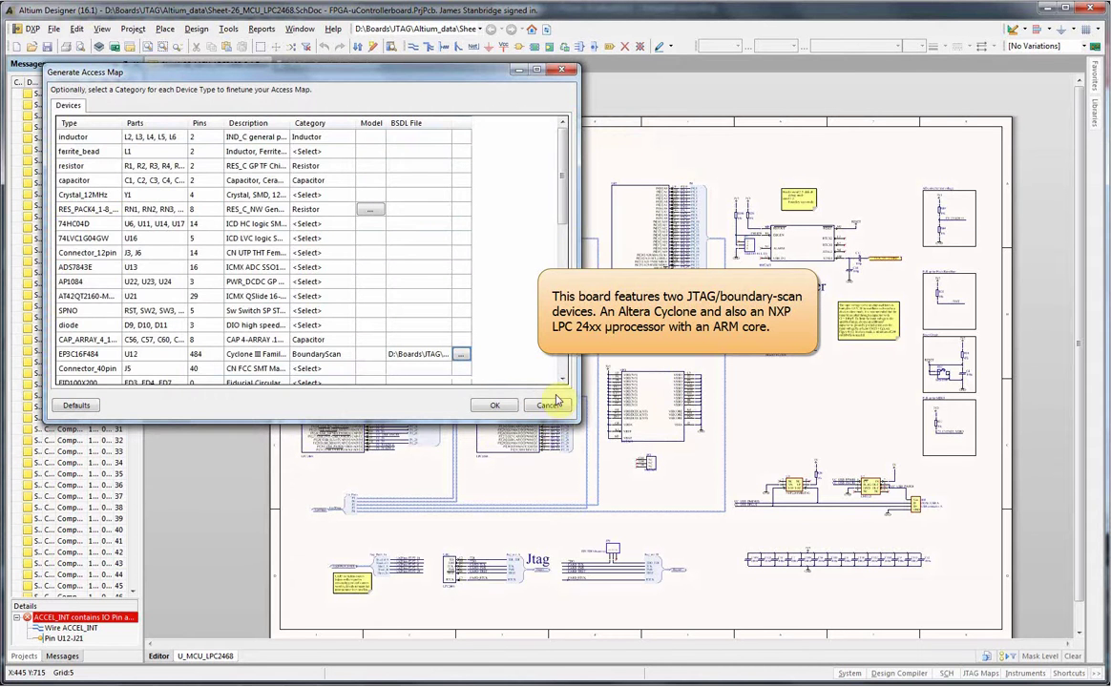
Attach nxp_lpc24xxbga208.bsd to LPC24XXFET208 and accept the access map settings
{"action": "left_click_drag", "start_coordinate": [566, 217], "coordinate": [567, 281]}
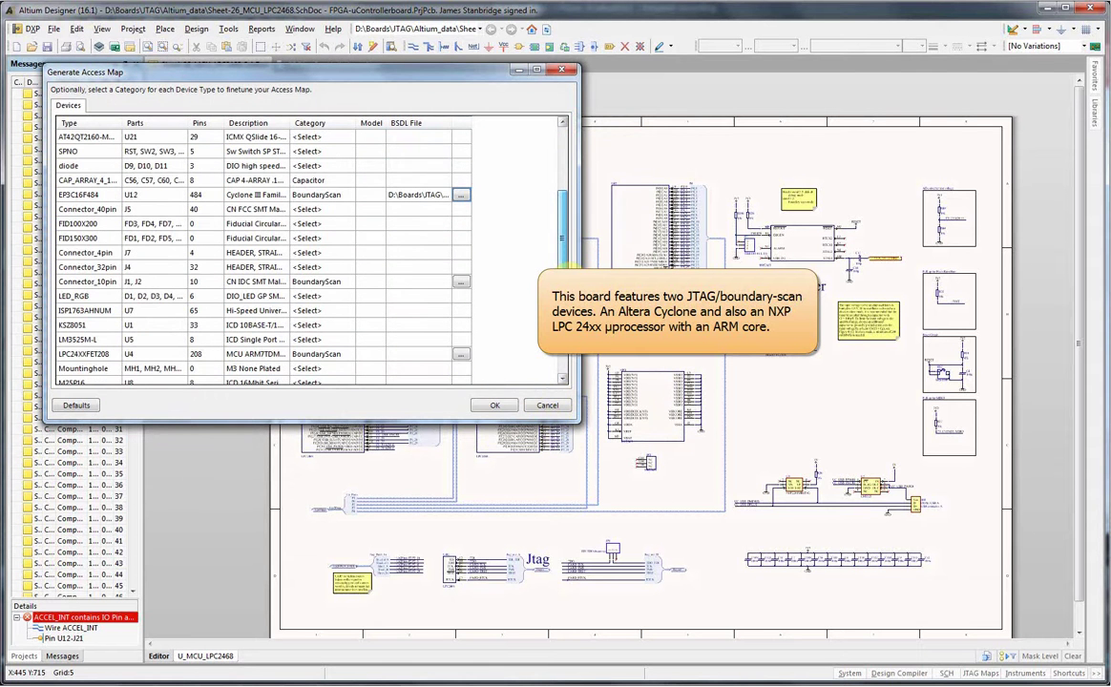
{"action": "left_click", "coordinate": [461, 354]}
{"action": "left_click", "coordinate": [275, 242]}
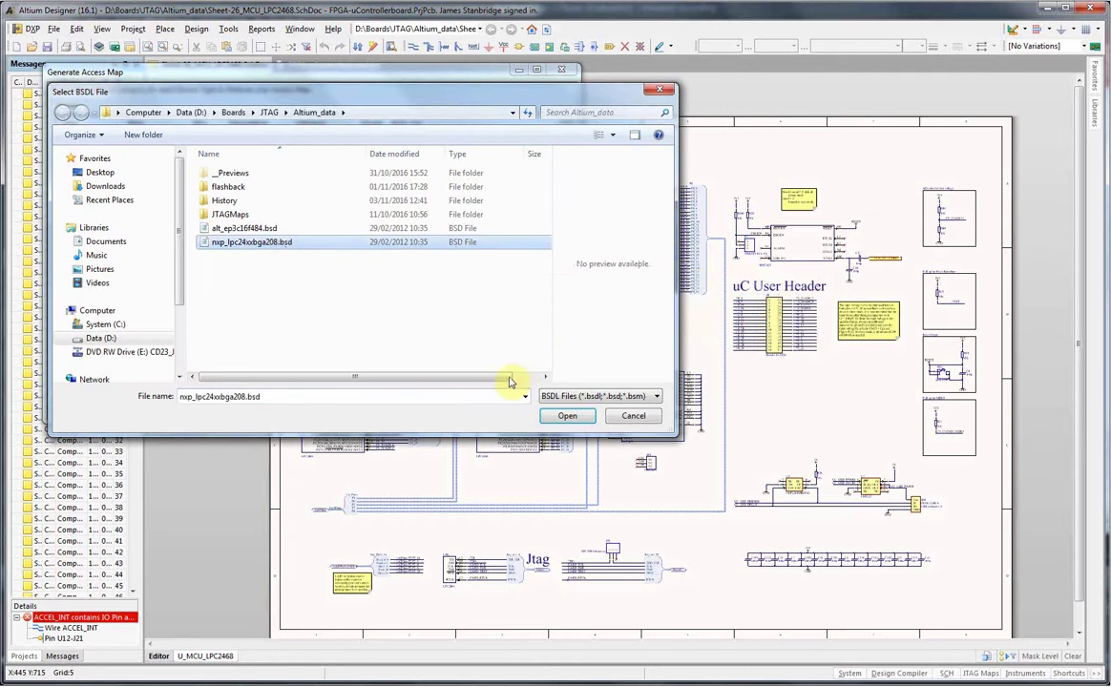
{"action": "left_click", "coordinate": [564, 416]}
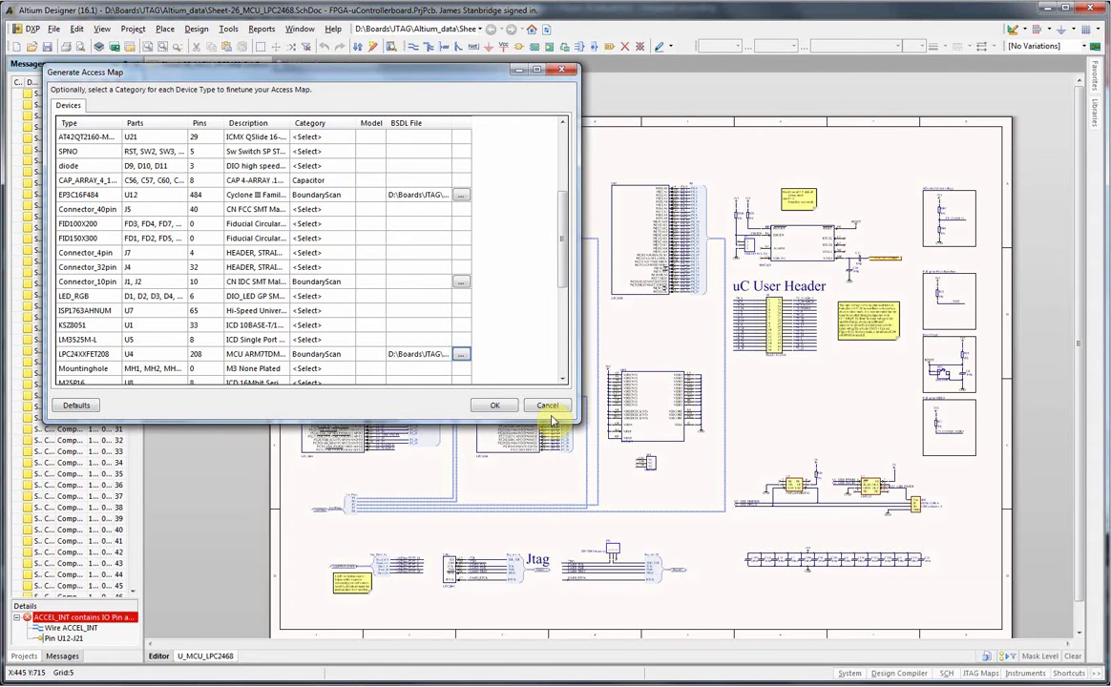
{"action": "left_click", "coordinate": [490, 407]}
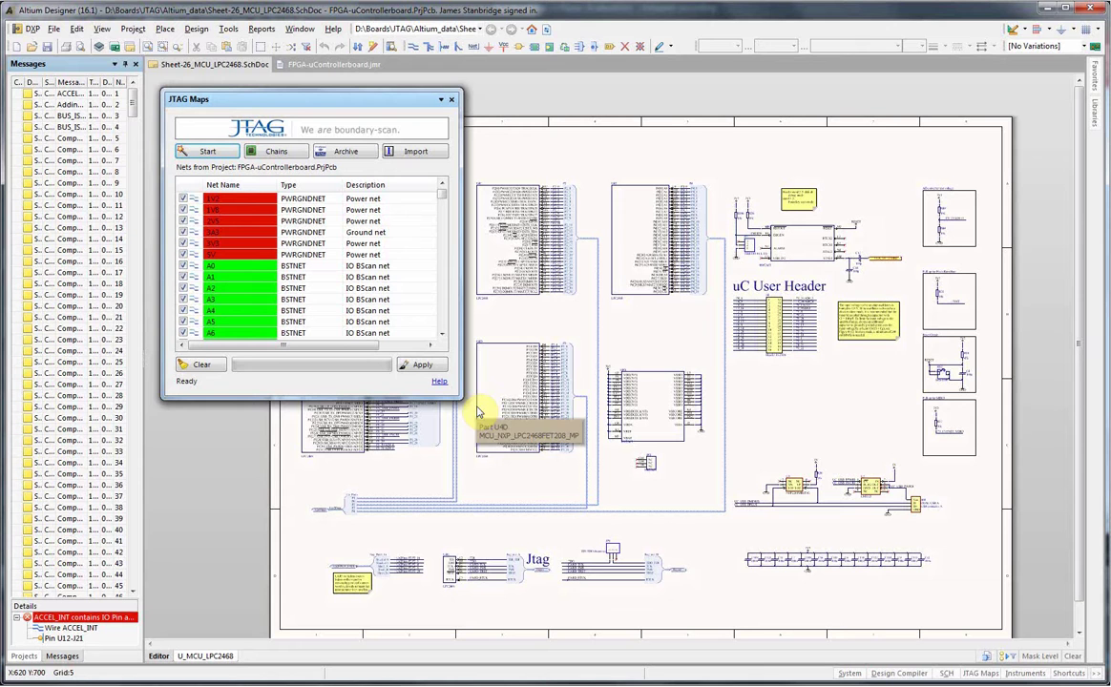
{"action": "left_click", "coordinate": [442, 337]}
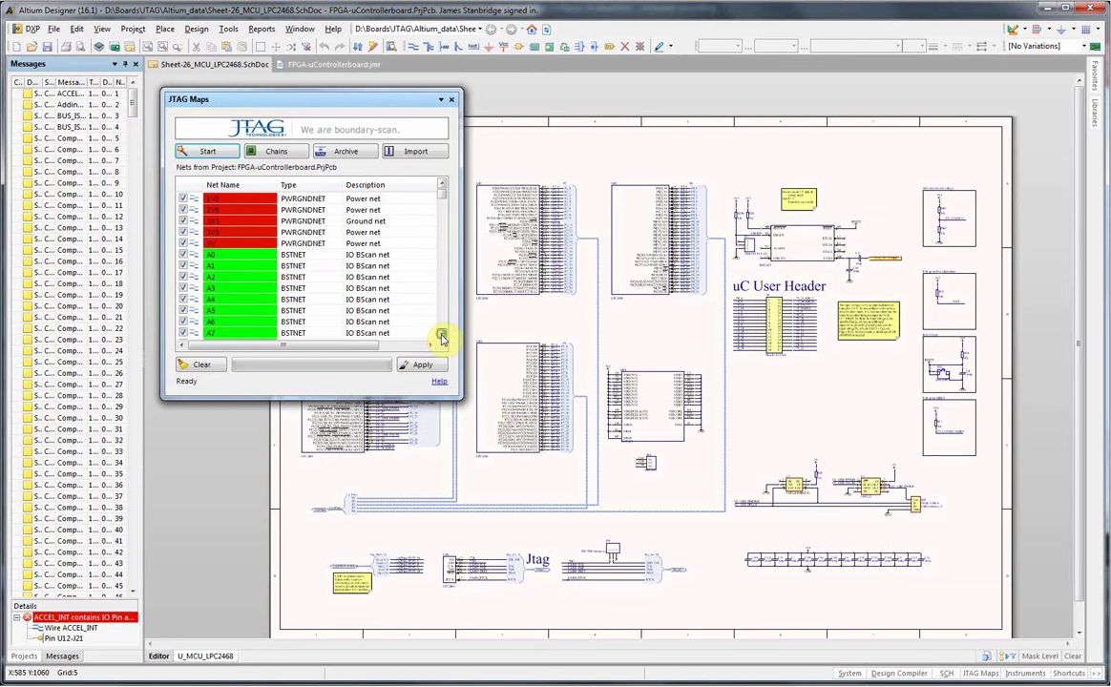
{"action": "left_click", "coordinate": [442, 336]}
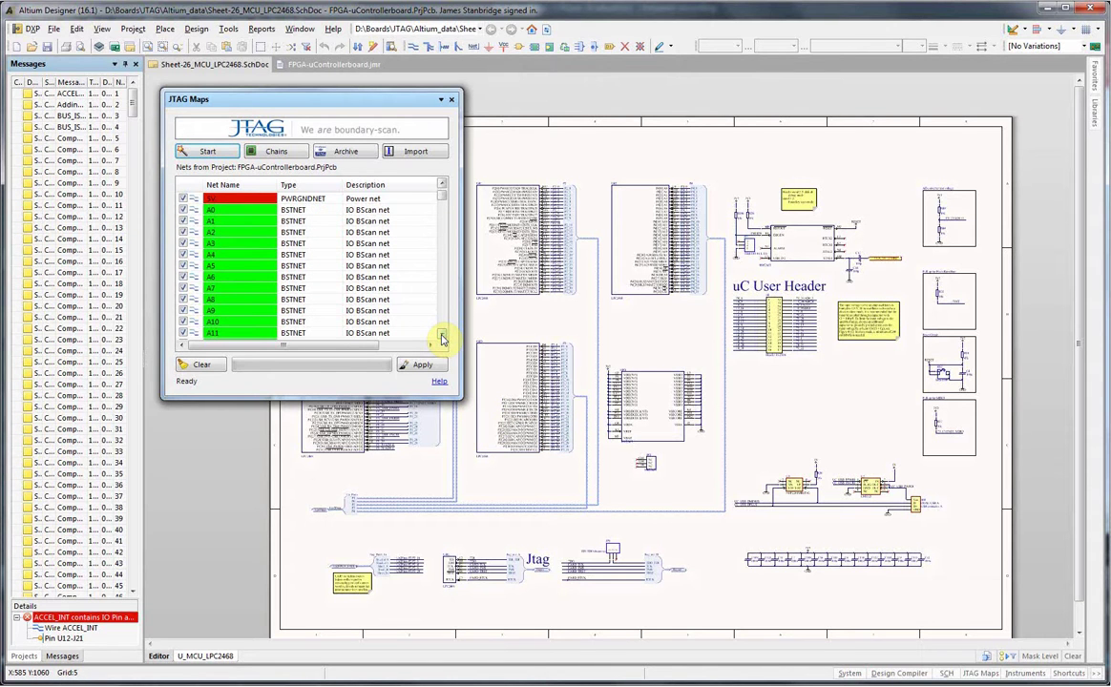
{"action": "left_click", "coordinate": [442, 336]}
{"action": "left_click", "coordinate": [442, 336]}
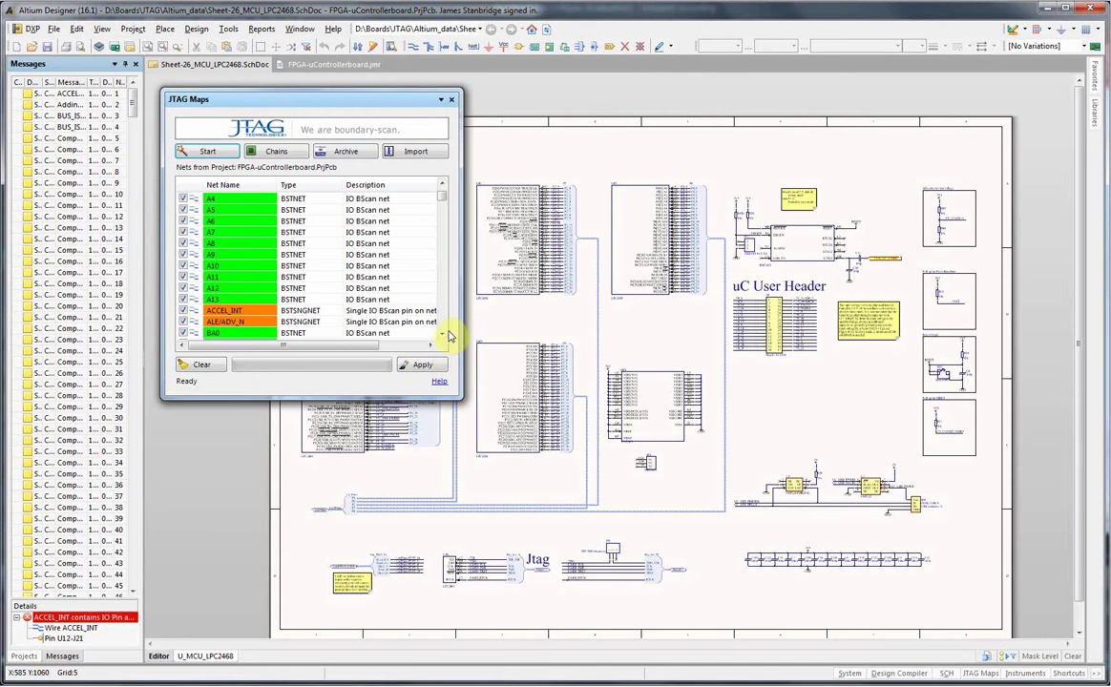
{"action": "left_click", "coordinate": [442, 336]}
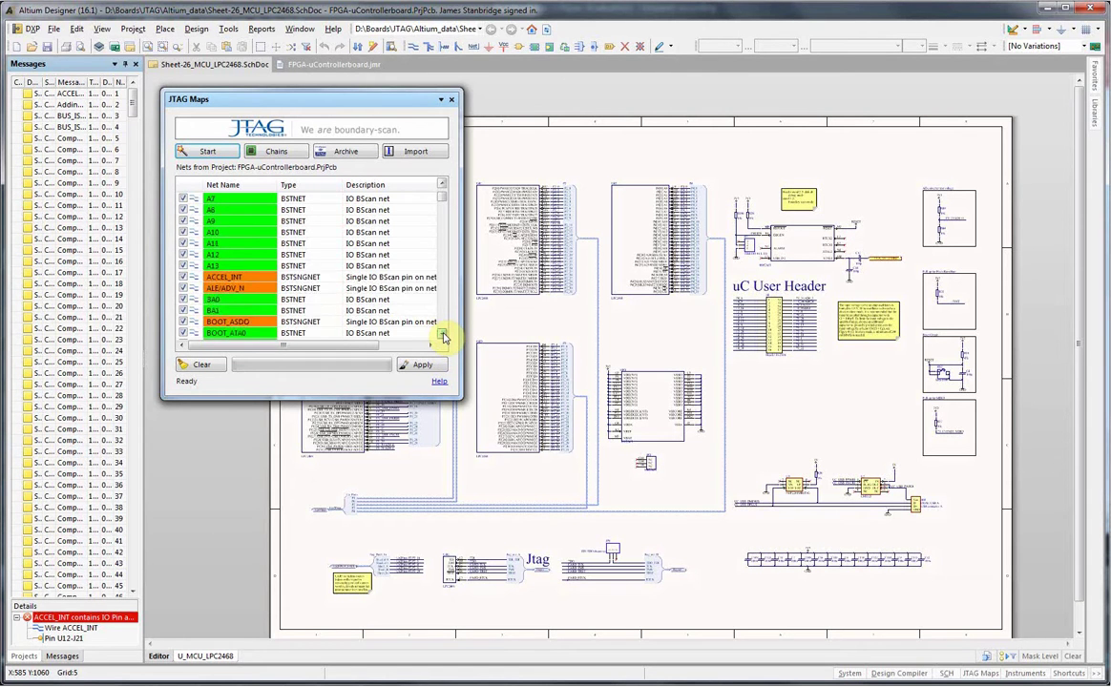
{"action": "left_click_drag", "start_coordinate": [442, 336], "coordinate": [446, 338]}
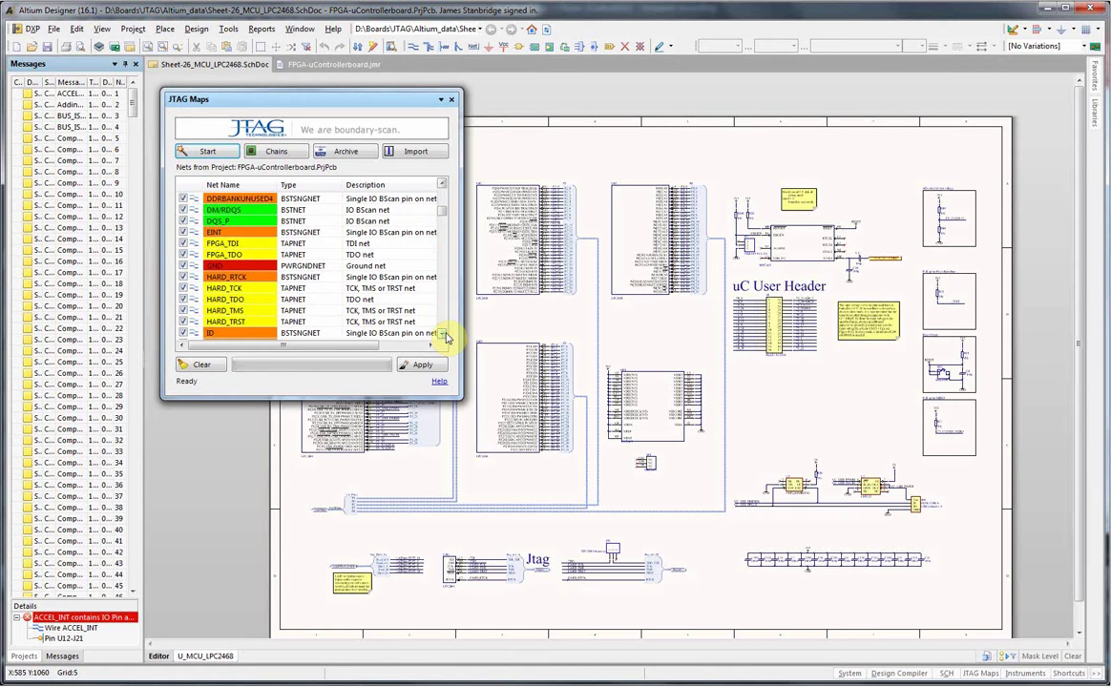
{"action": "left_click_drag", "start_coordinate": [446, 338], "coordinate": [446, 337]}
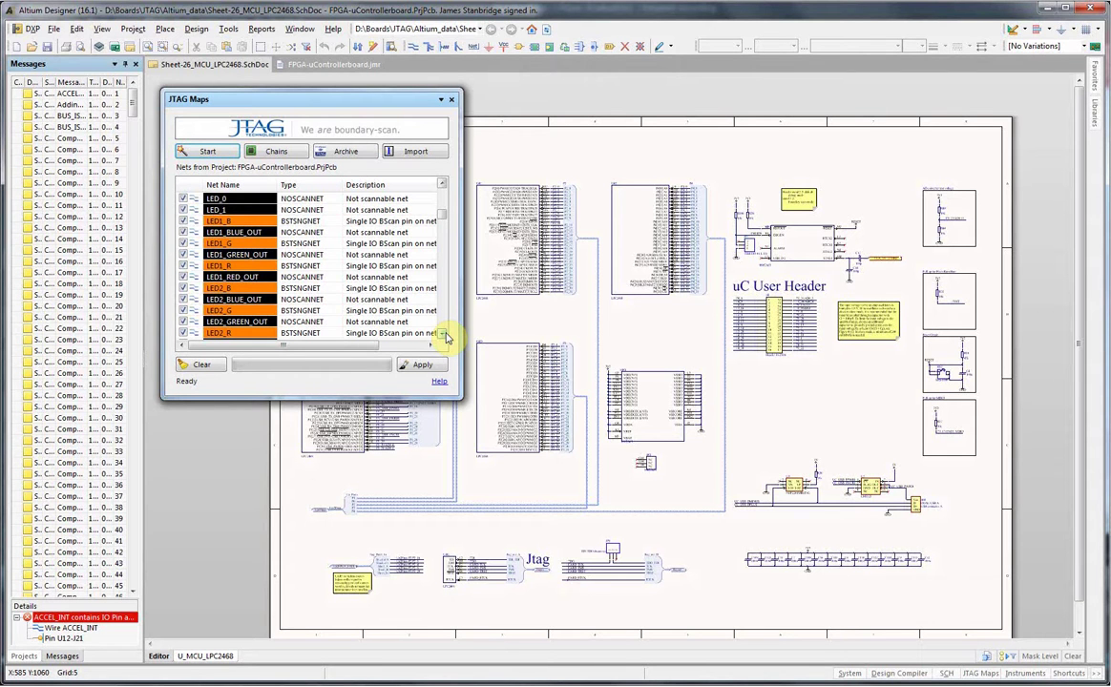
Apply JTAG testability colours to the schematic and zoom in on the uC User Header
{"action": "left_click", "coordinate": [422, 365]}
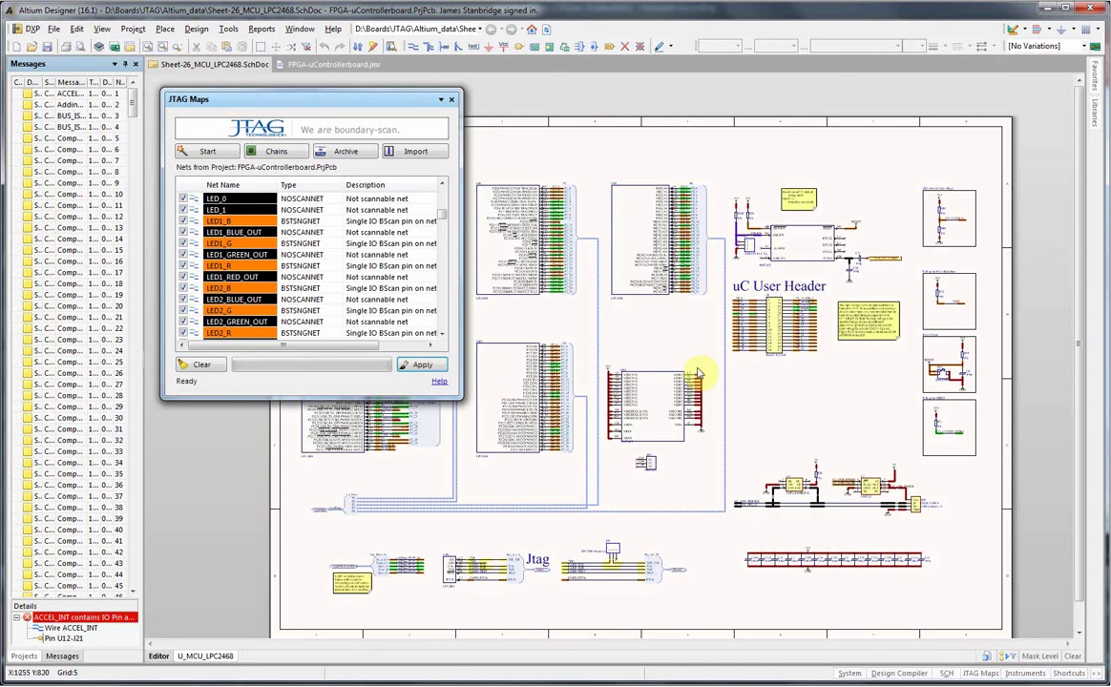
{"action": "scroll", "coordinate": [771, 361], "scroll_direction": "up", "scroll_amount": 3, "text": "ctrl"}
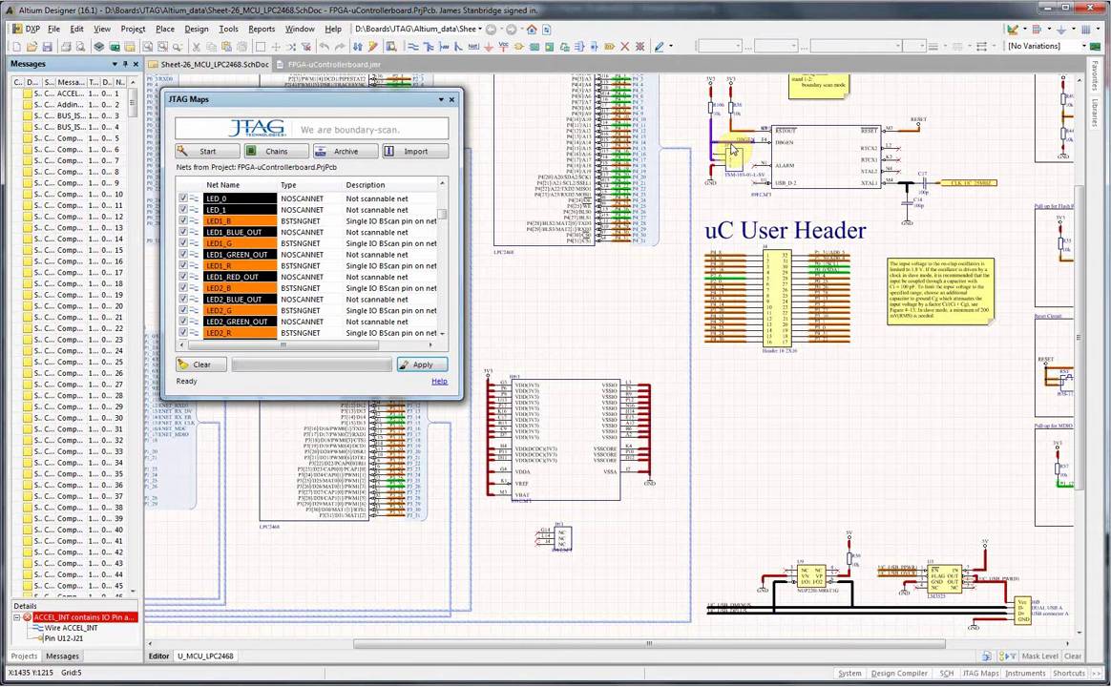
{"action": "left_click_drag", "start_coordinate": [734, 150], "coordinate": [776, 139]}
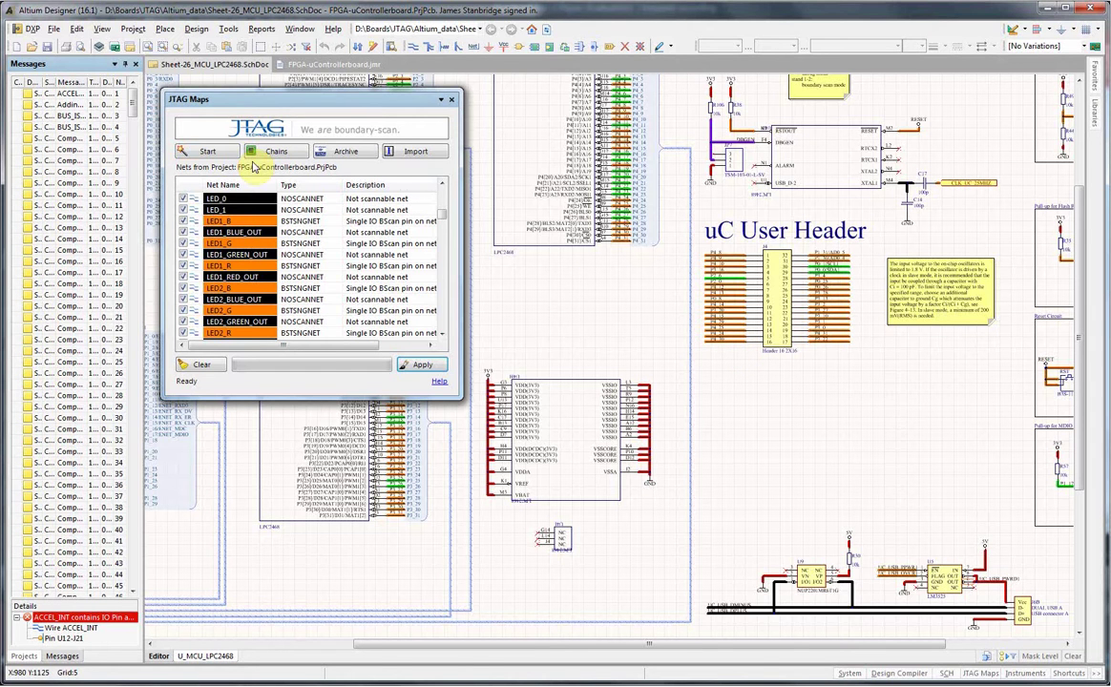
Regenerate the access map with Connector_32pin (J4) categorised as Parallel
{"action": "left_click", "coordinate": [210, 151]}
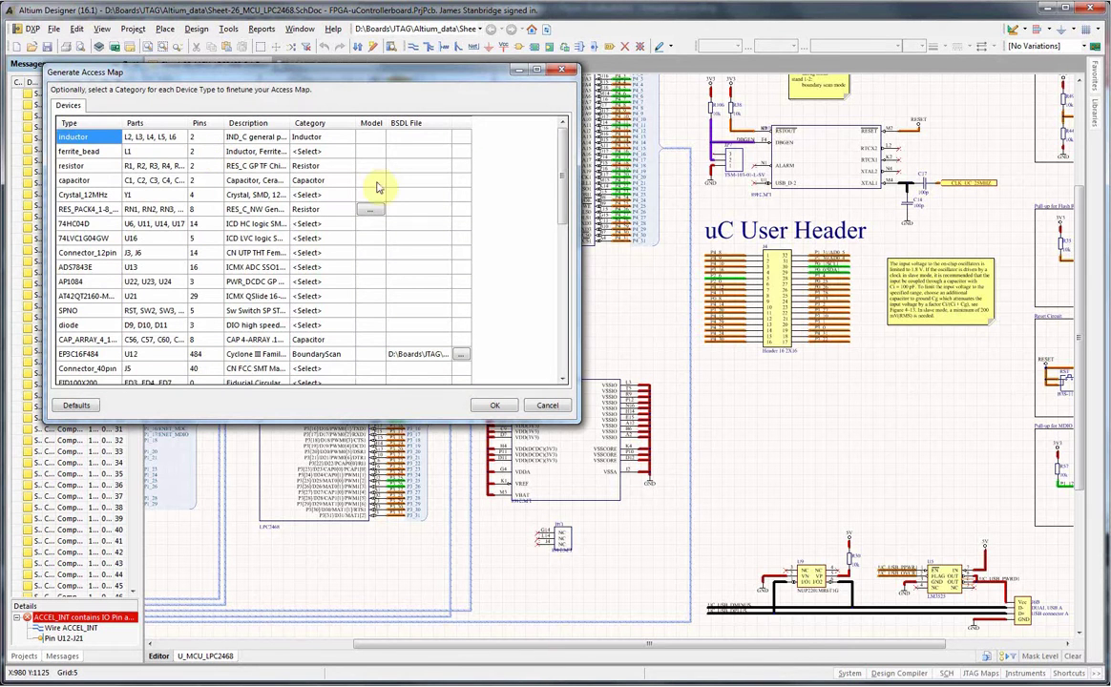
{"action": "left_click_drag", "start_coordinate": [567, 163], "coordinate": [568, 211]}
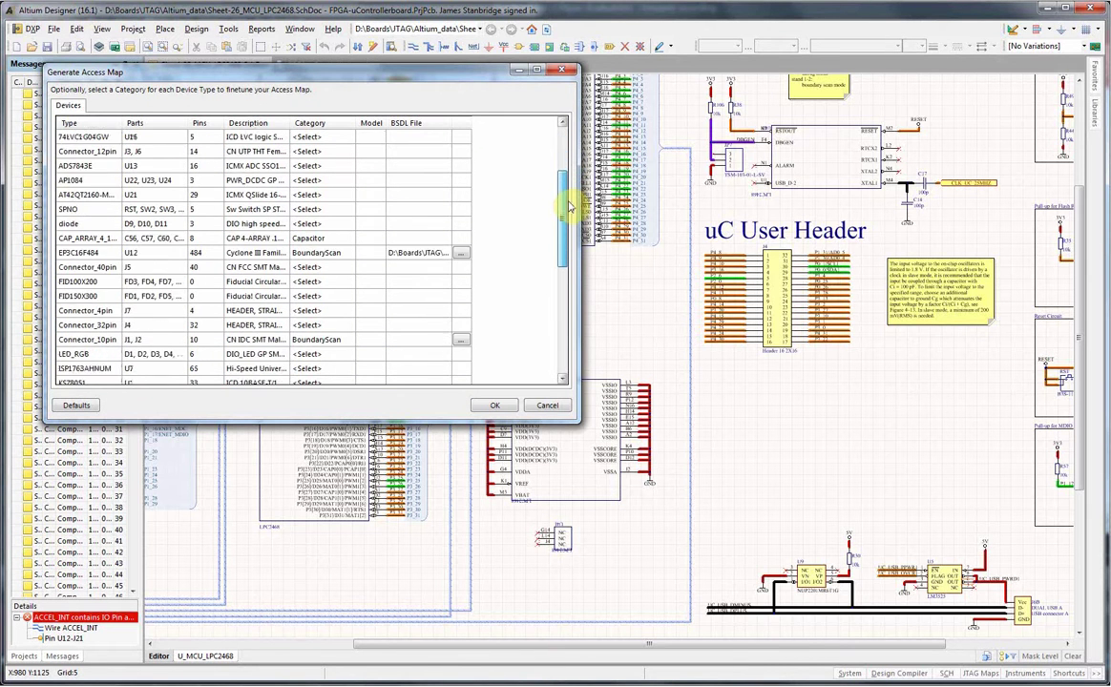
{"action": "left_click", "coordinate": [308, 312]}
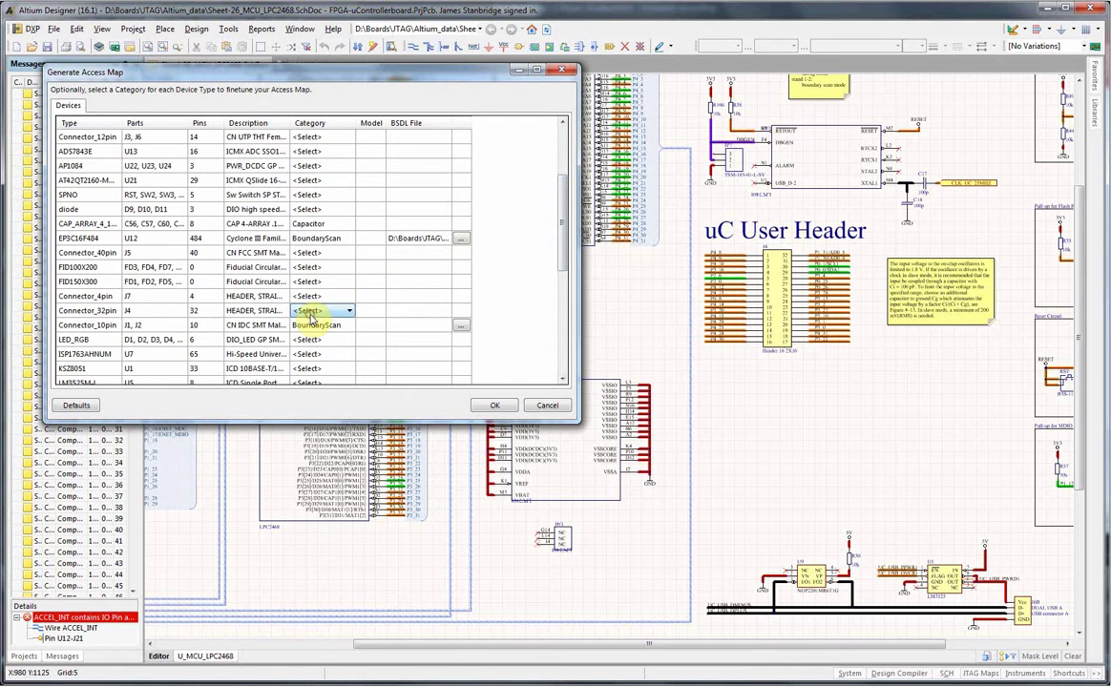
{"action": "left_click", "coordinate": [310, 318]}
{"action": "left_click", "coordinate": [311, 318]}
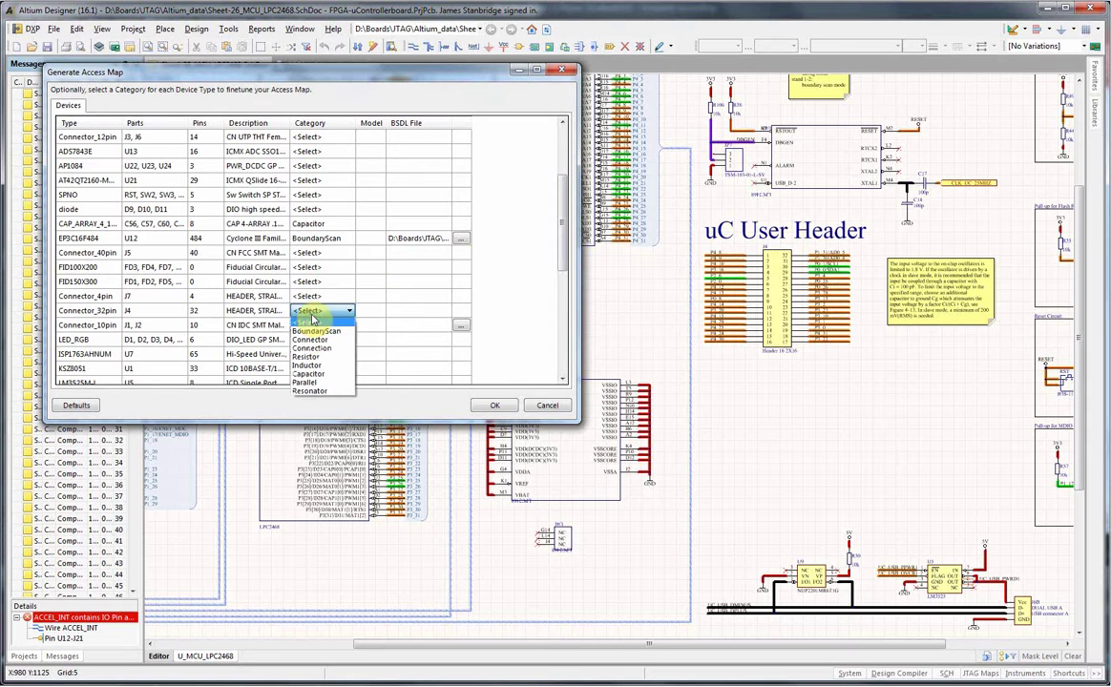
{"action": "left_click", "coordinate": [317, 384]}
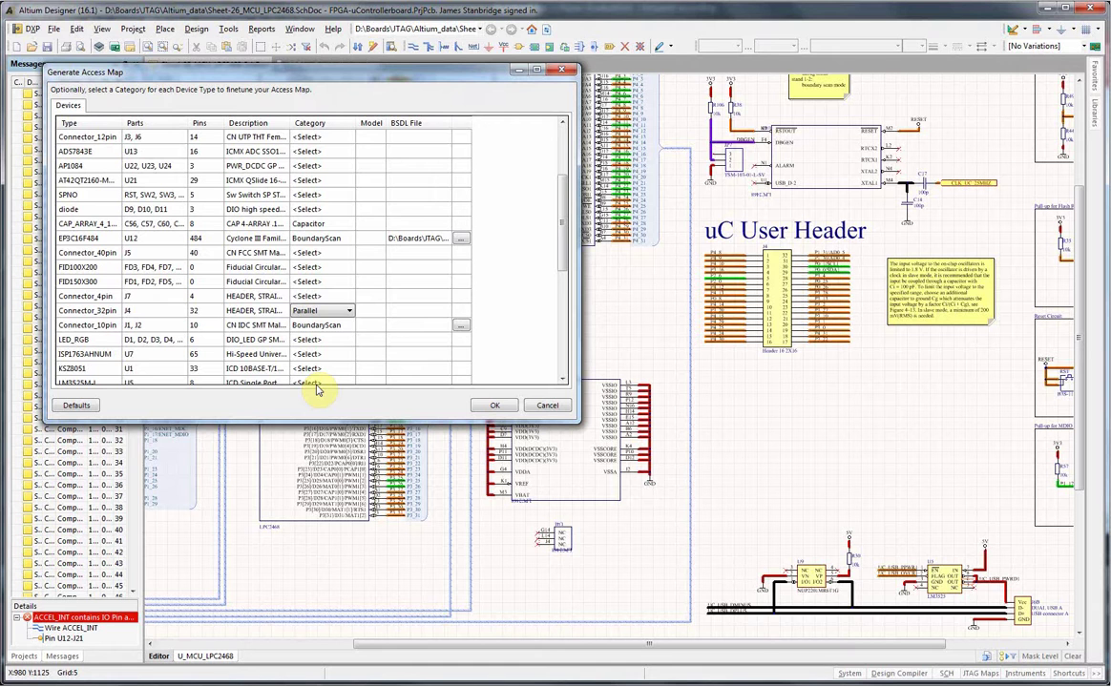
{"action": "left_click", "coordinate": [493, 404]}
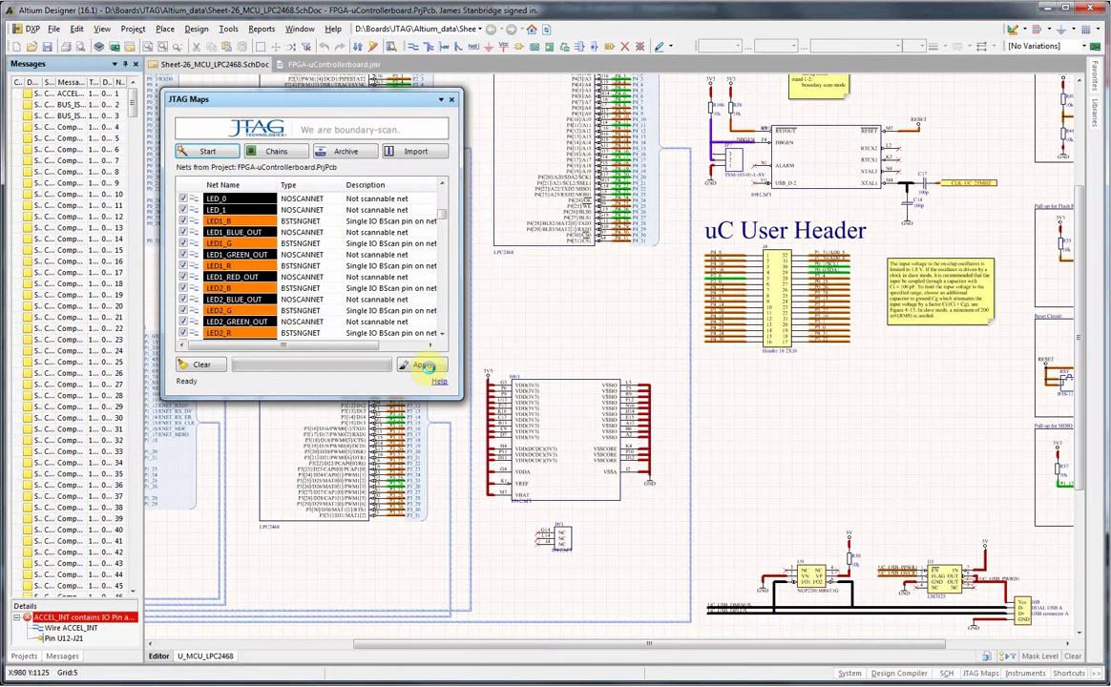
Reapply the testability colouring and check a uC User Header wire now shows green
{"action": "left_click", "coordinate": [424, 367]}
{"action": "left_click", "coordinate": [426, 366]}
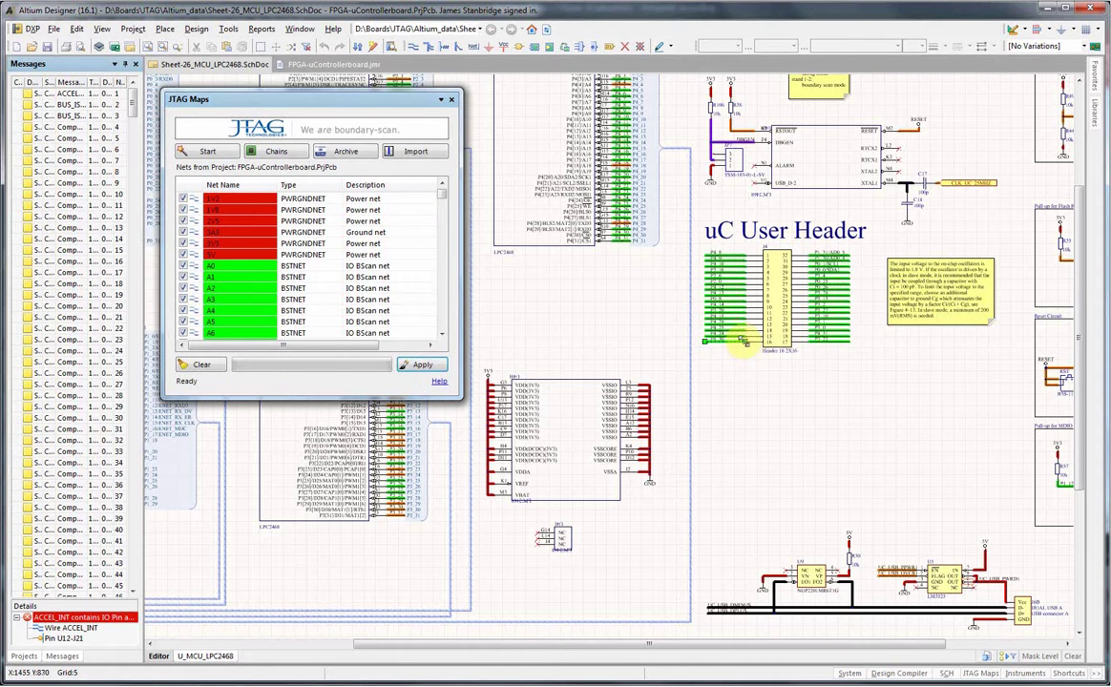
{"action": "left_click", "coordinate": [735, 340]}
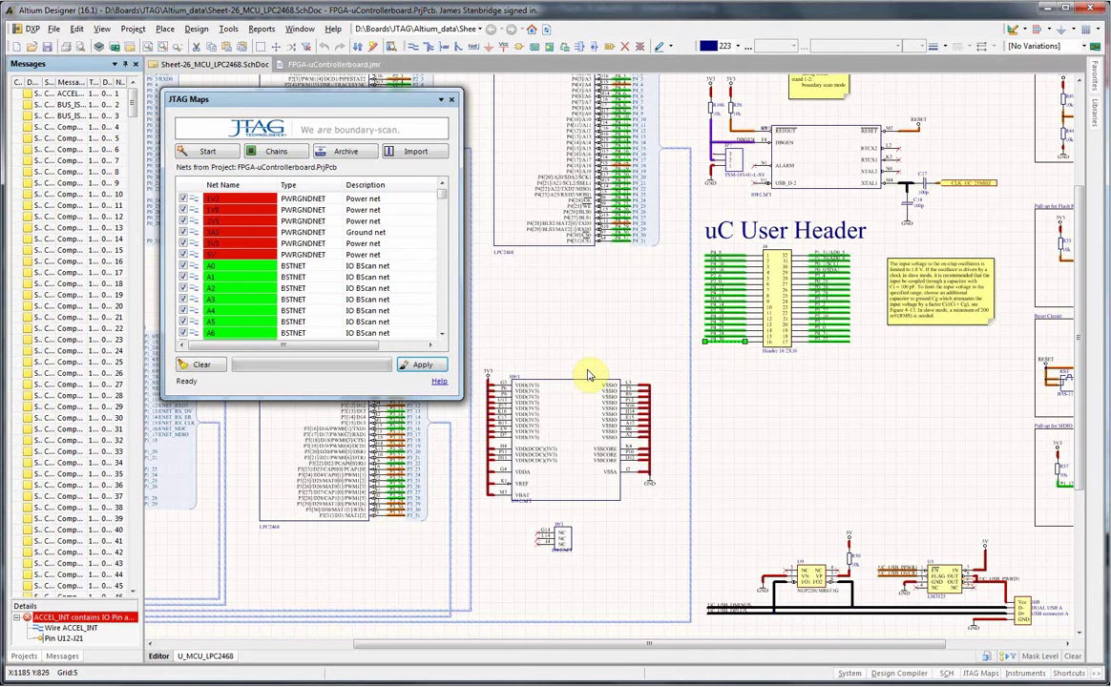
Generate the Nets Grouped By Type report (FPGA-uControllerboard.jmr) and move the net list aside
{"action": "left_click", "coordinate": [417, 288]}
{"action": "right_click", "coordinate": [417, 289]}
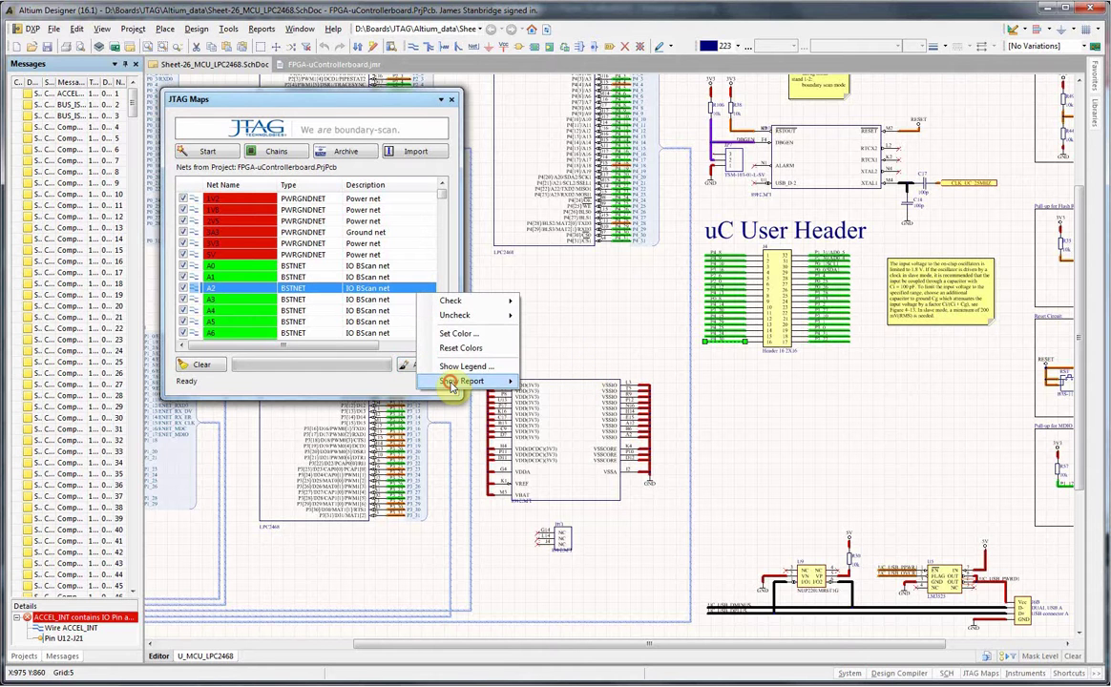
{"action": "mouse_move", "coordinate": [454, 382]}
{"action": "left_click", "coordinate": [565, 397]}
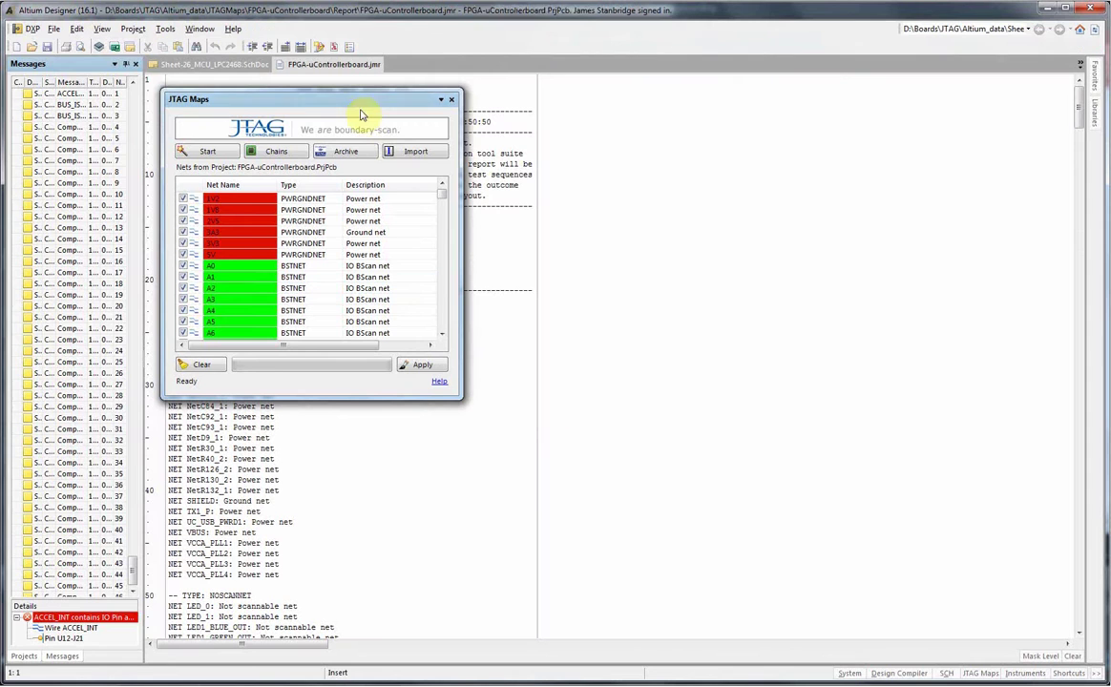
{"action": "left_click_drag", "start_coordinate": [355, 103], "coordinate": [766, 105]}
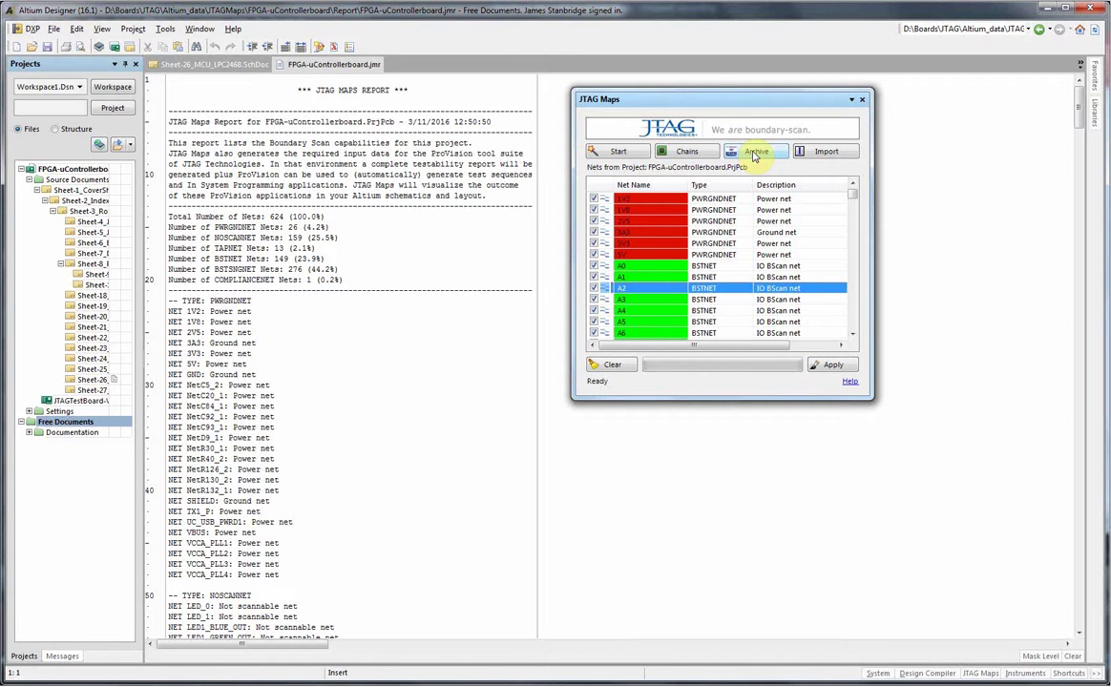
{"action": "left_click", "coordinate": [755, 154]}
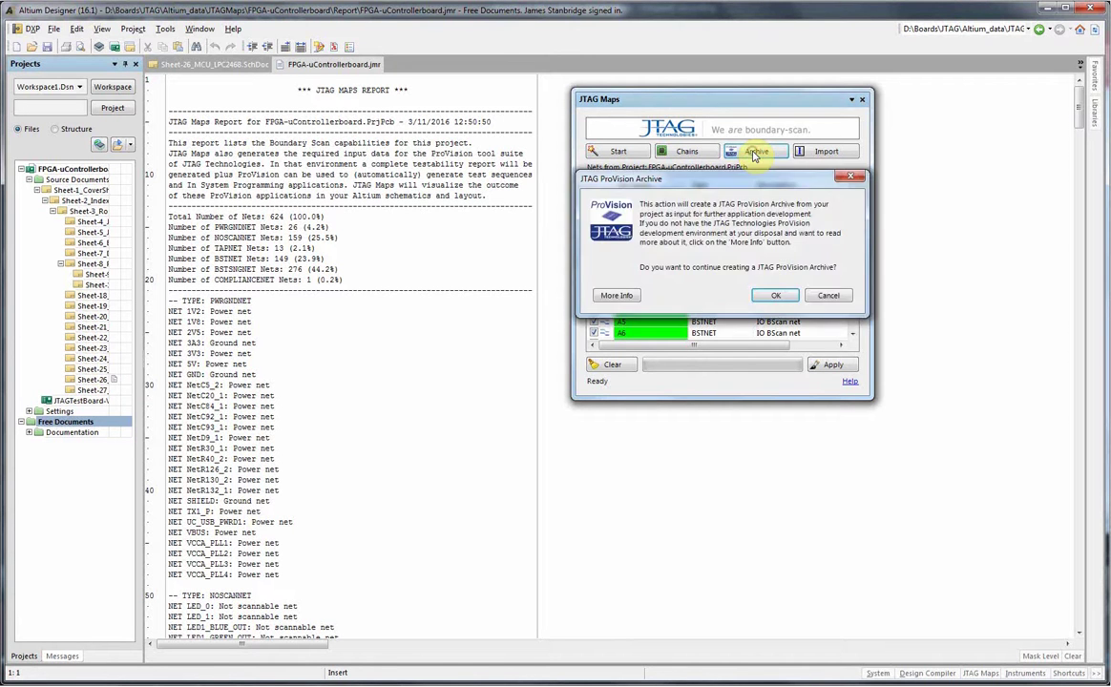
{"action": "left_click", "coordinate": [841, 179]}
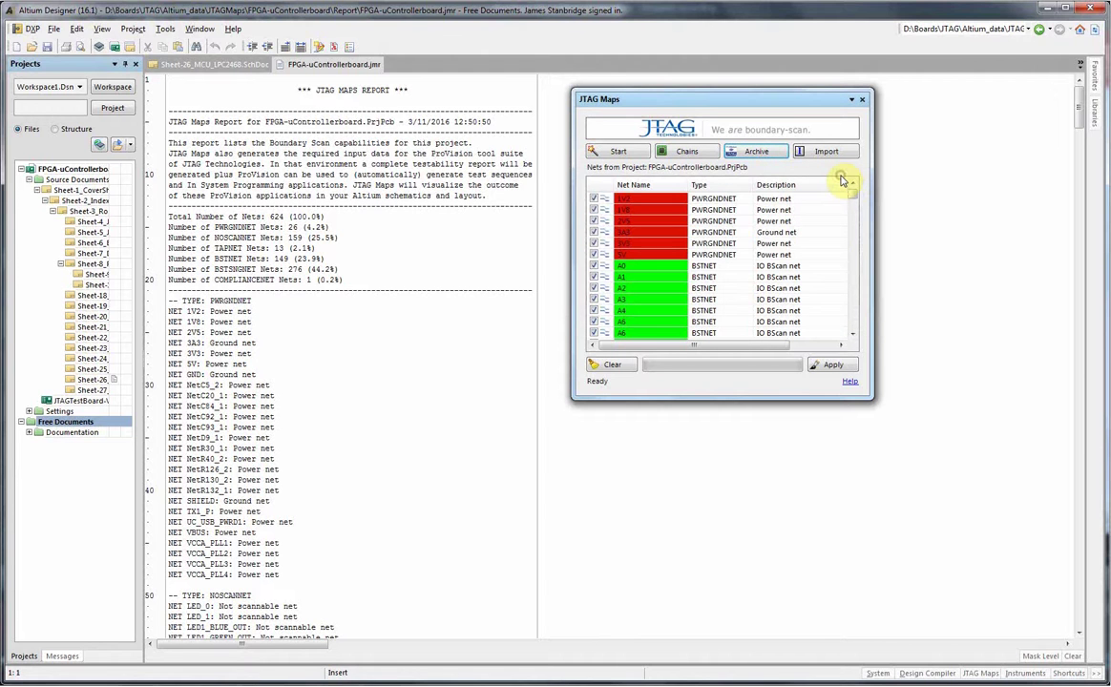
{"action": "left_click", "coordinate": [693, 153]}
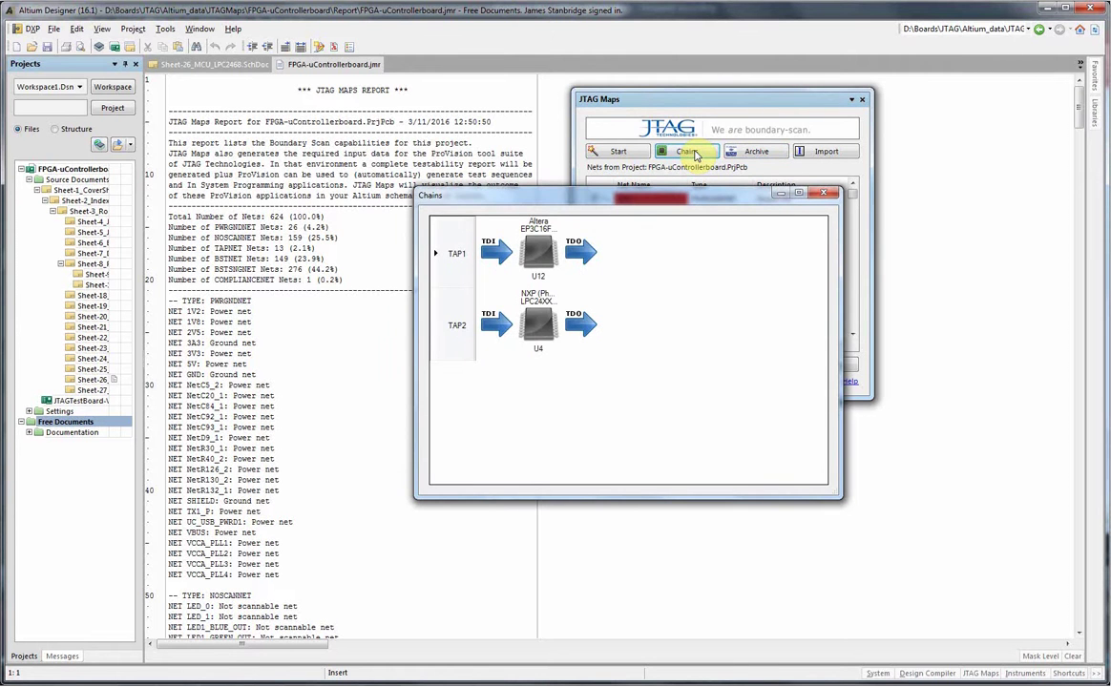
{"action": "left_click", "coordinate": [823, 194]}
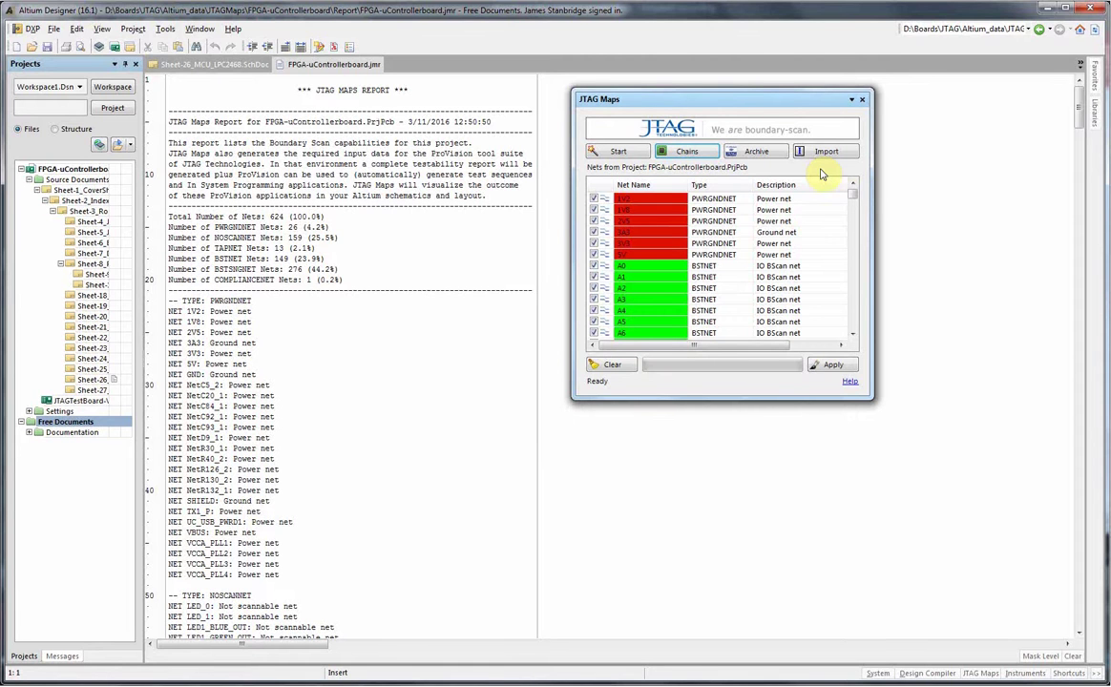
{"action": "left_click", "coordinate": [821, 153]}
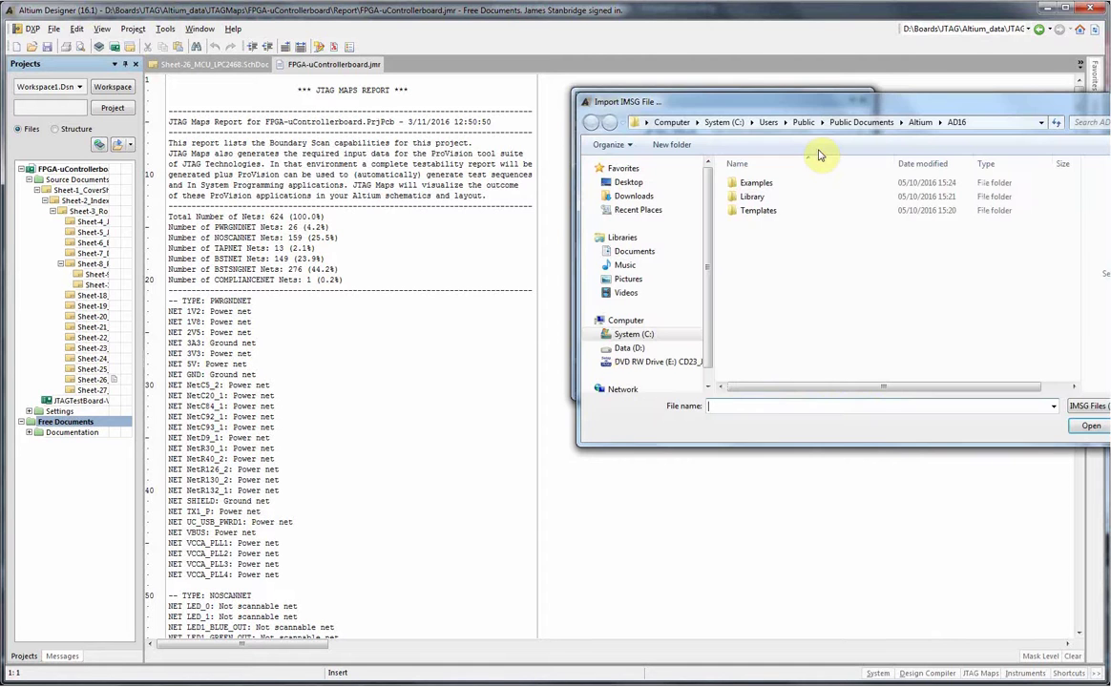